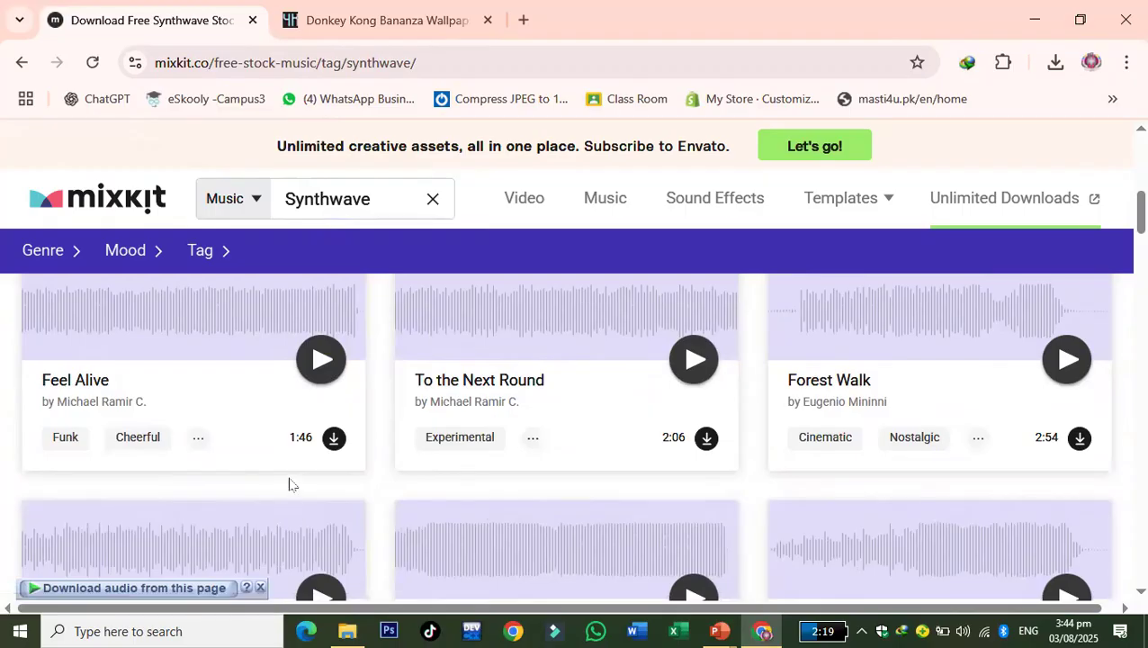
Preview the Feel Alive track briefly, then pause its playback
left_click(322, 365)
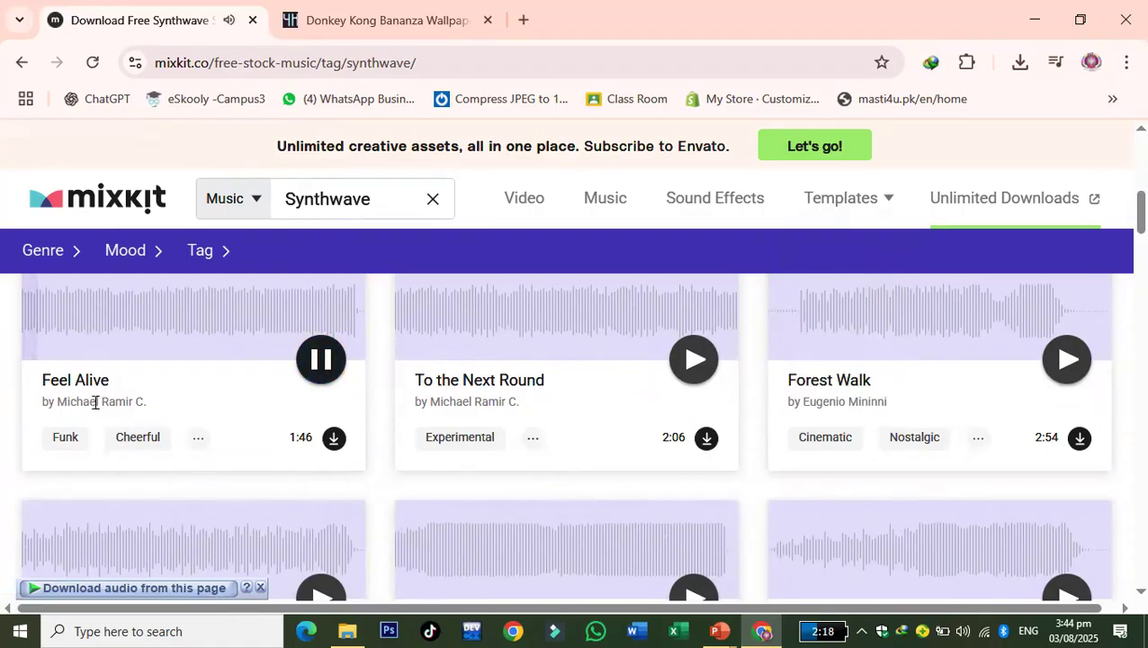
left_click(322, 362)
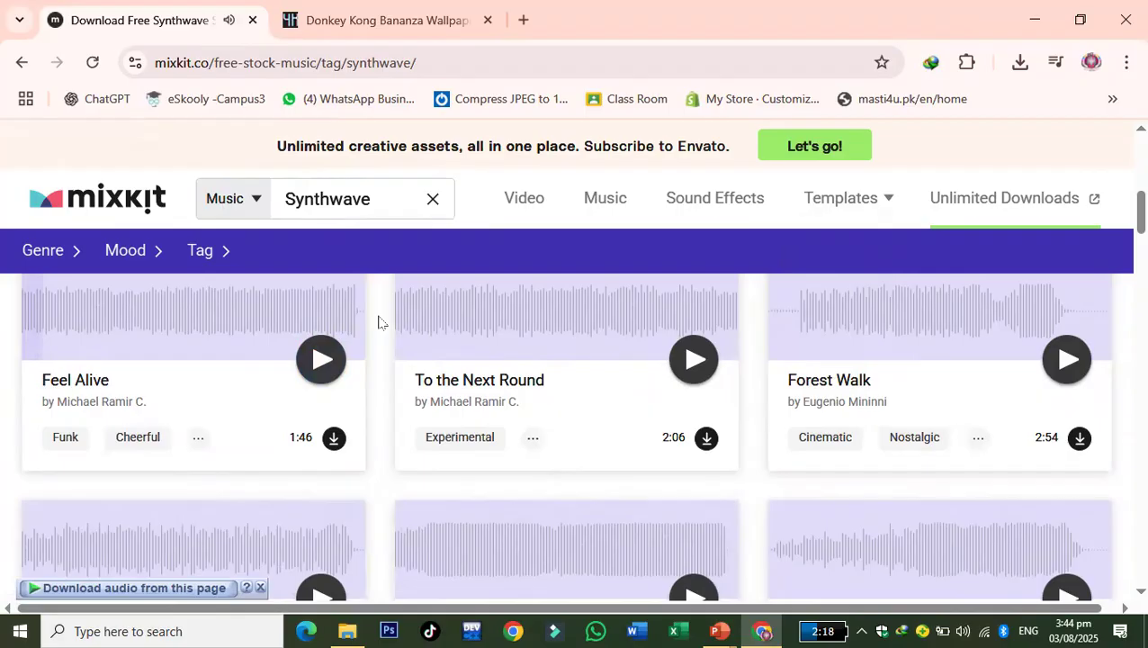
Search the web in a new browser tab for "convert to wav free"
left_click(523, 20)
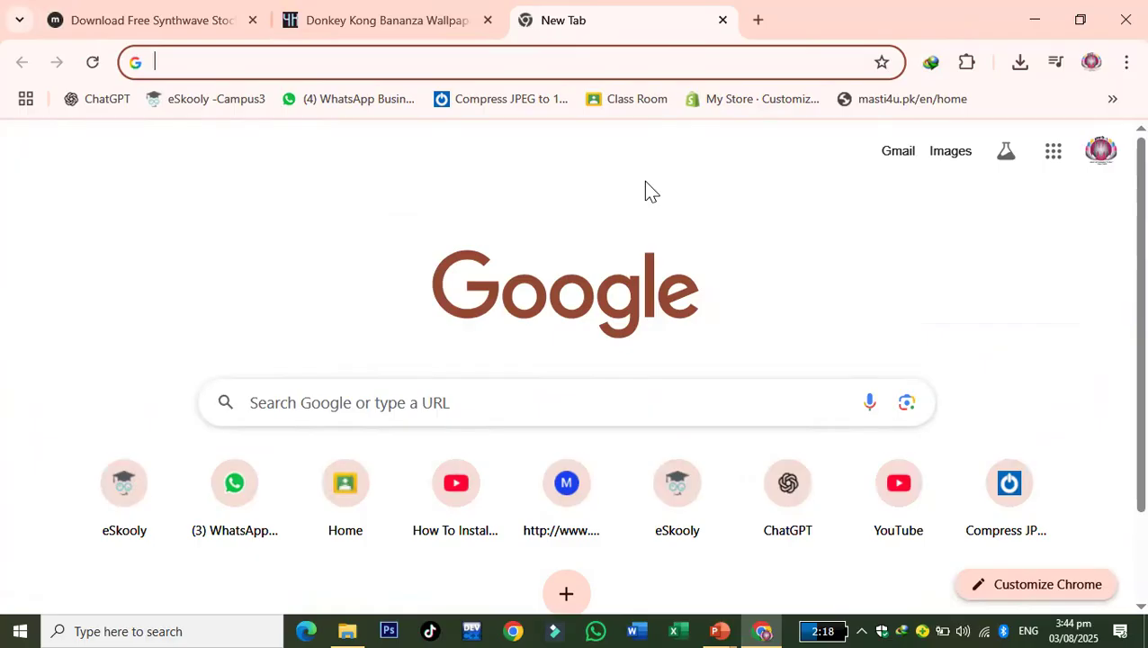
type("covert")
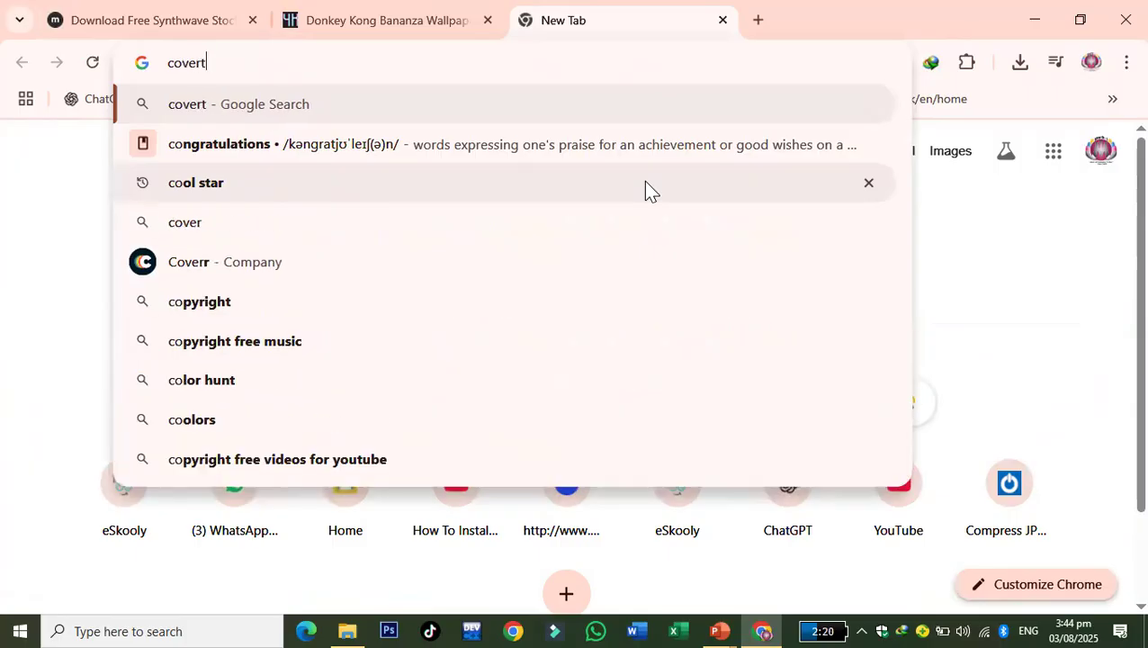
type(" ti ")
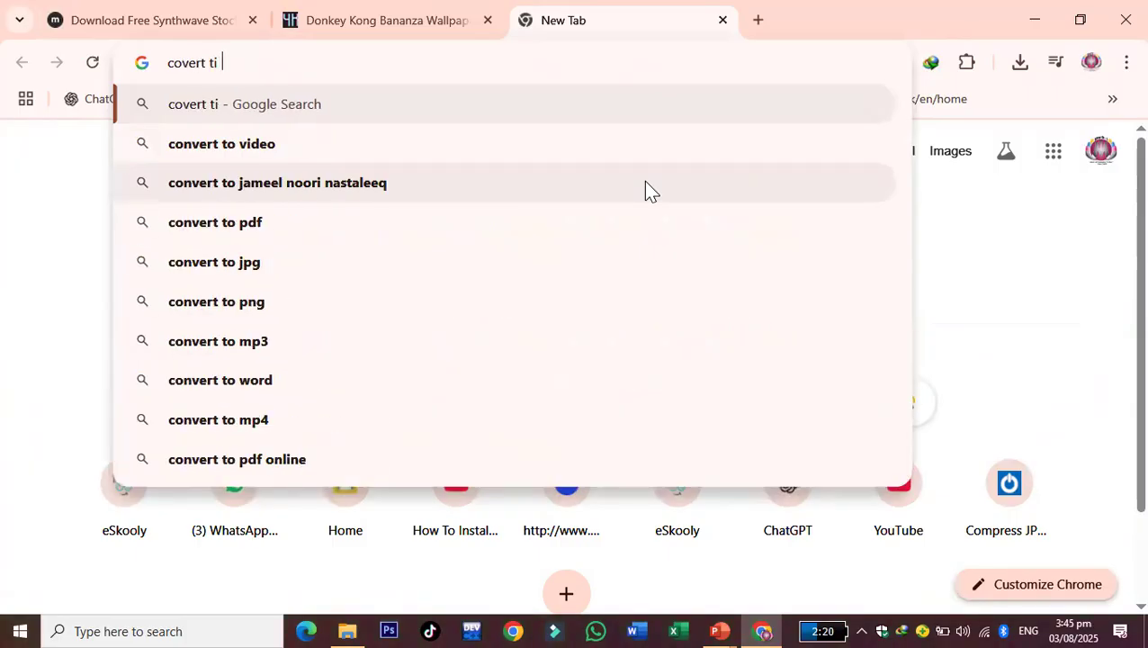
type("wav")
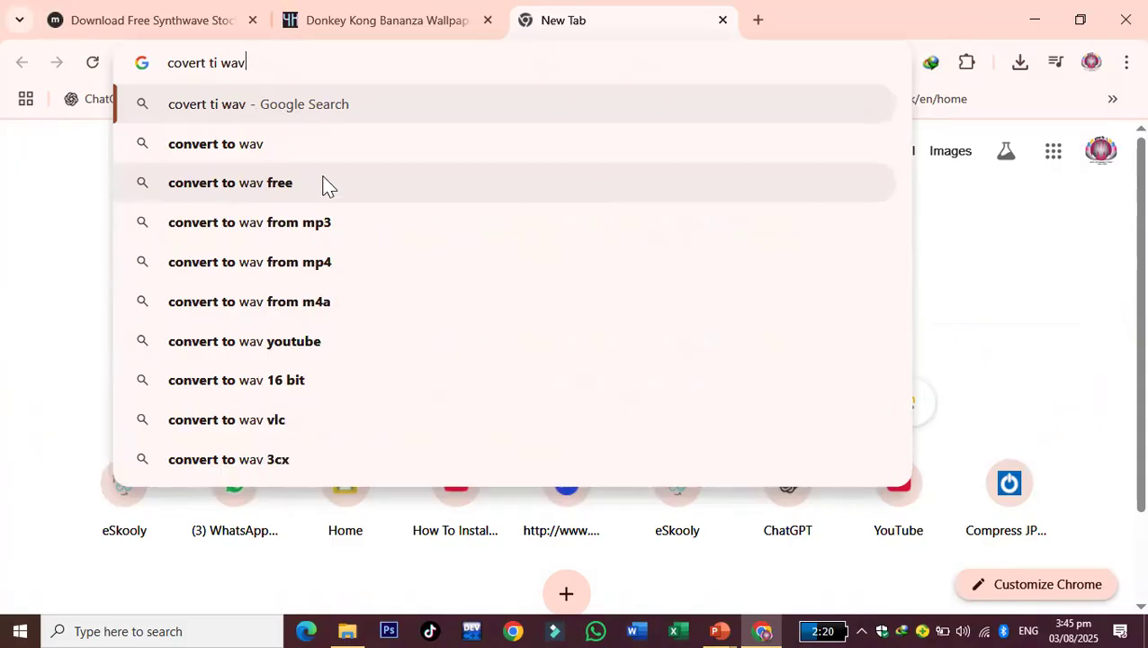
left_click(197, 185)
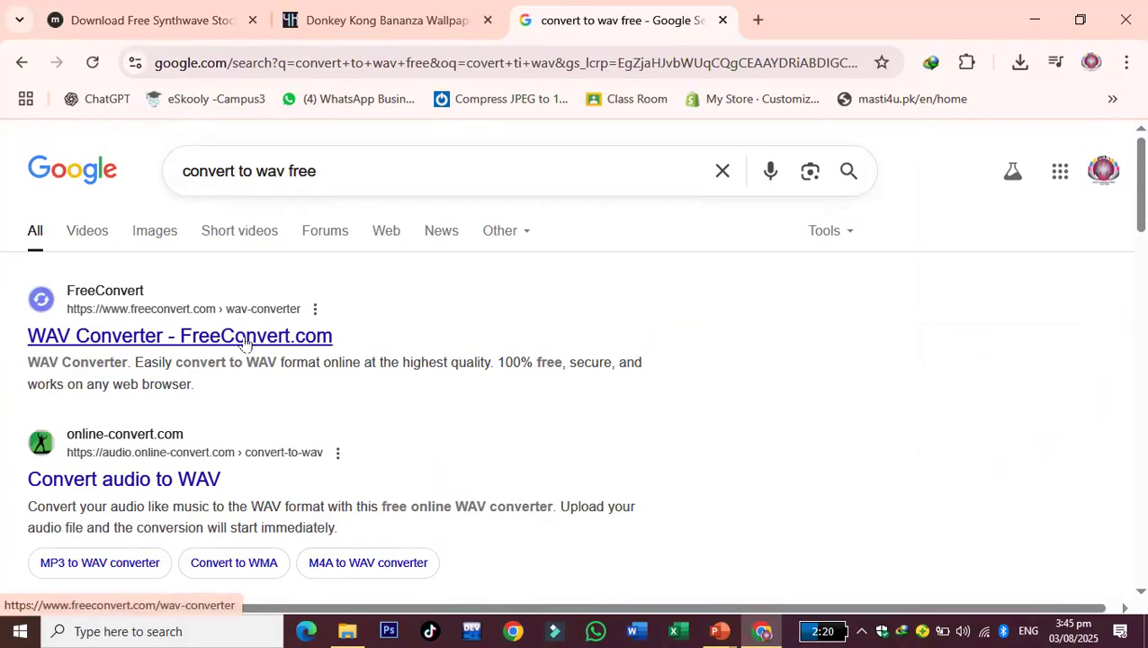
Change the search to "convert audio to wav online free" and open the Convert audio to WAV result from online-convert.com
left_click(181, 174)
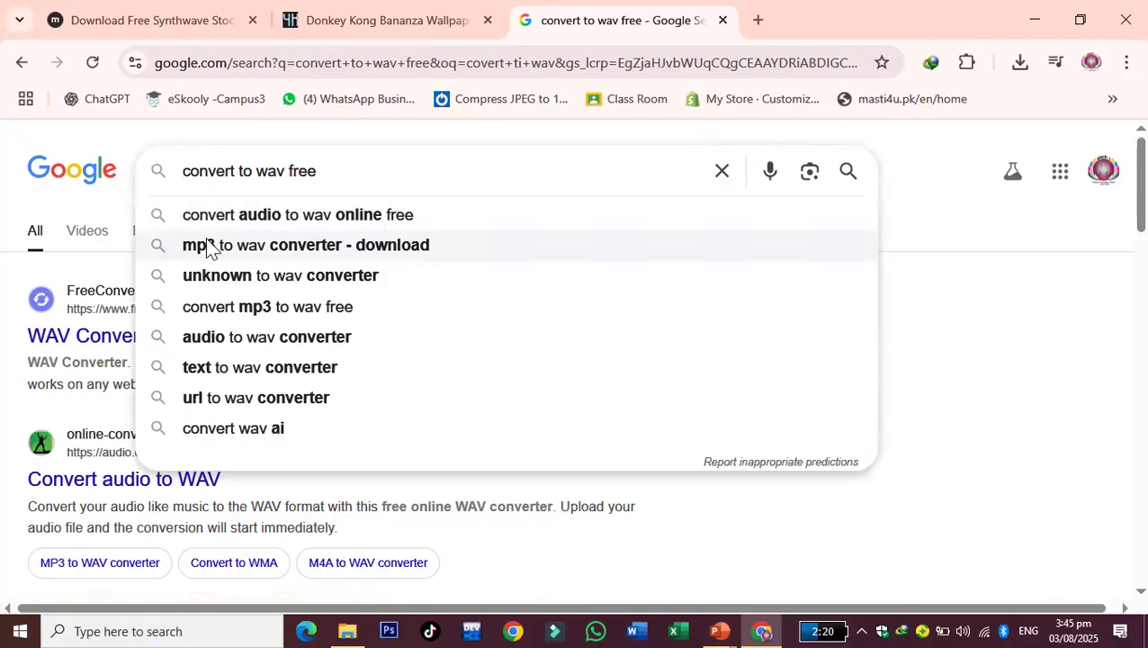
left_click(279, 219)
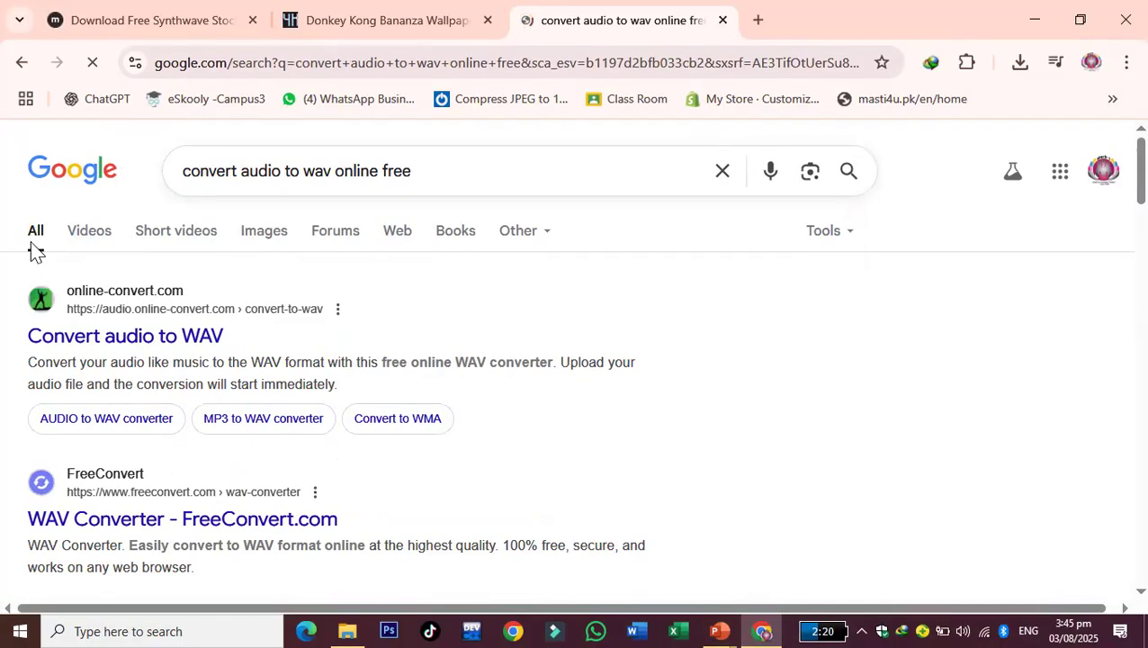
left_click(209, 341)
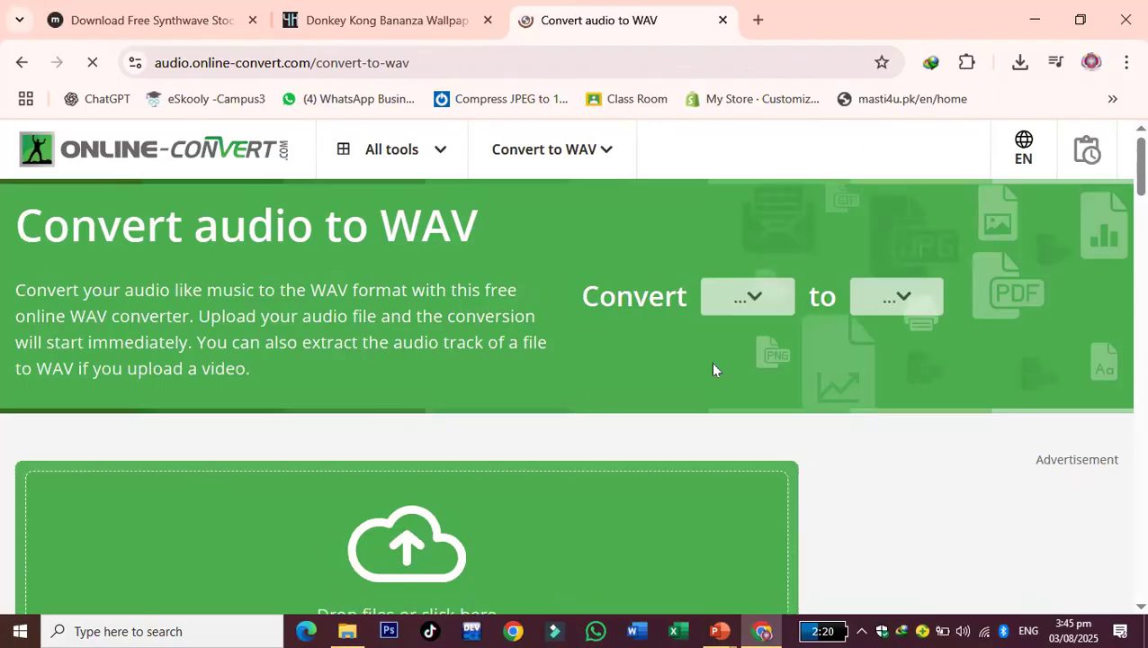
Upload mixkit-uplifting-bass-726.mp3 from the Music folder in Downloads to the online WAV converter
scroll(713, 368, "down", 3)
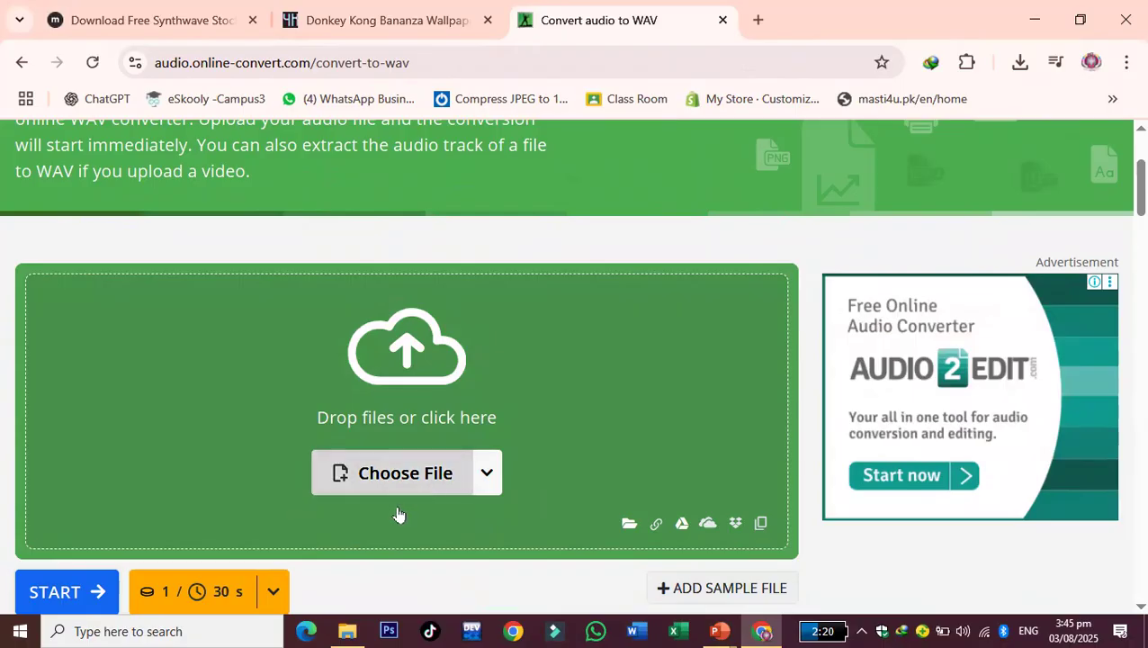
left_click(426, 519)
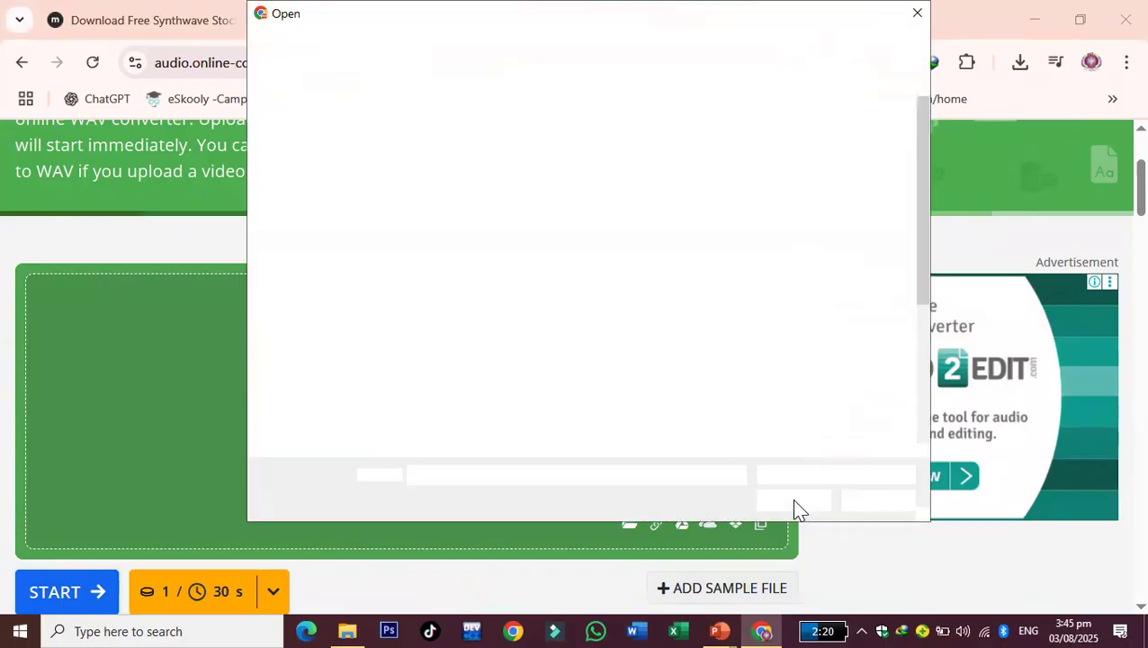
left_click(329, 146)
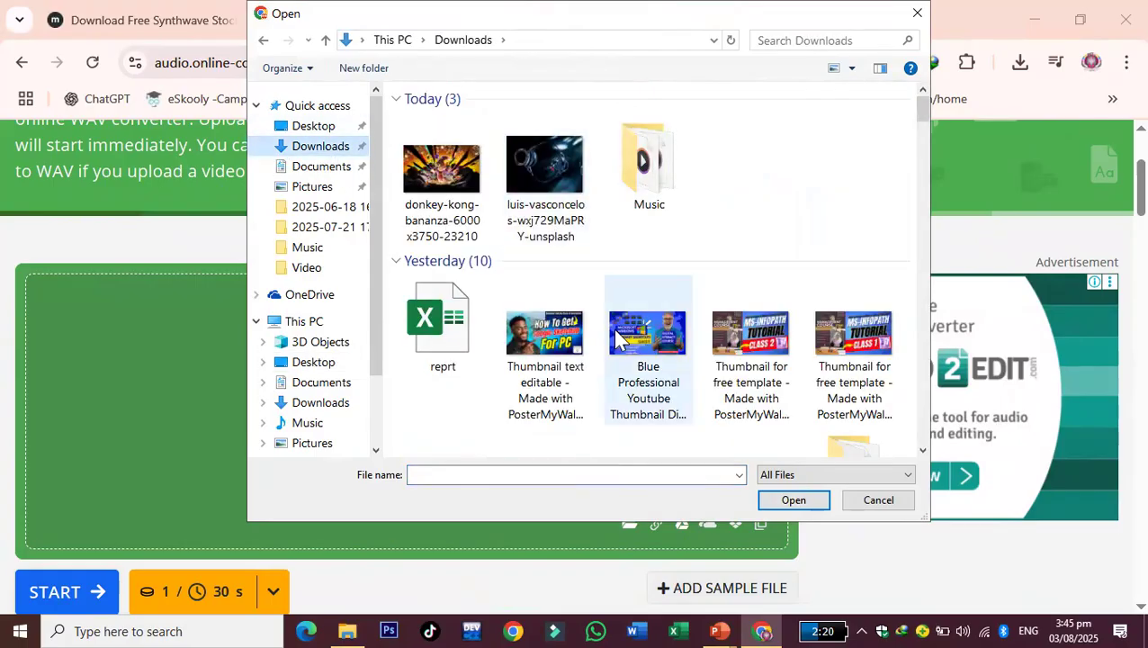
double_click(642, 178)
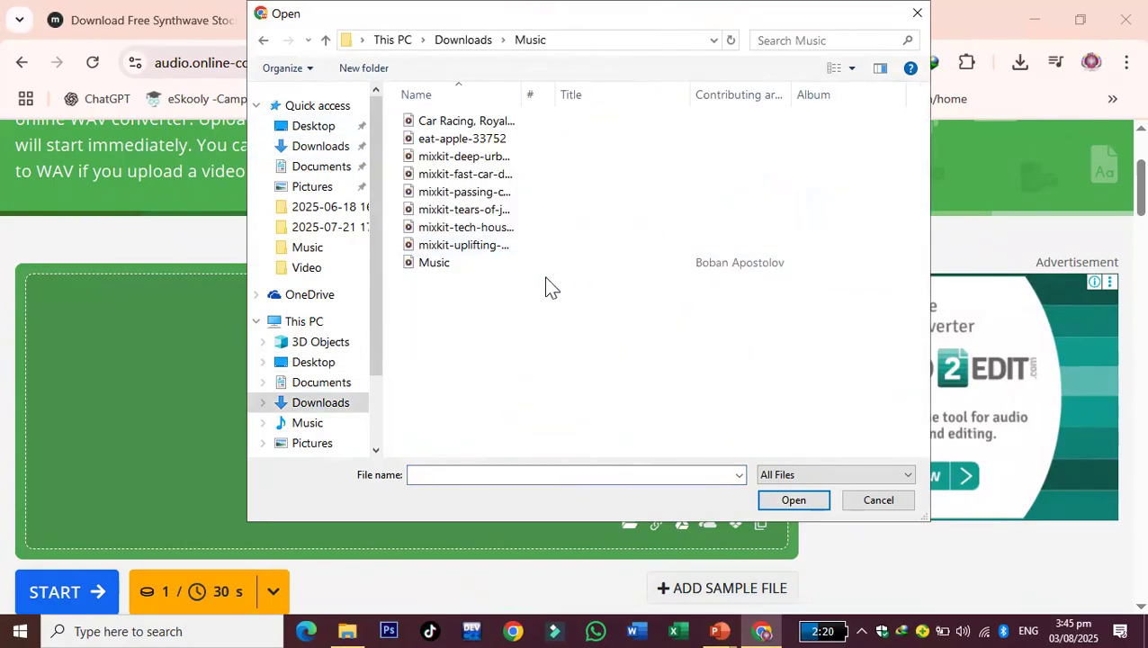
left_click(492, 246)
left_click(783, 501)
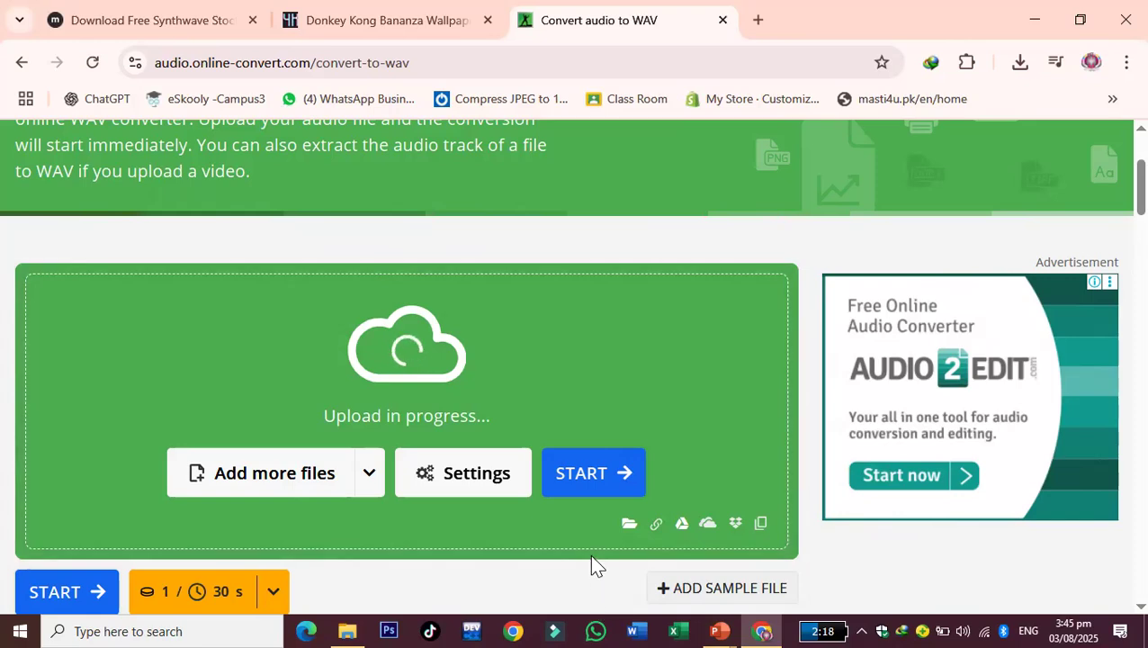
scroll(590, 481, "down", 1)
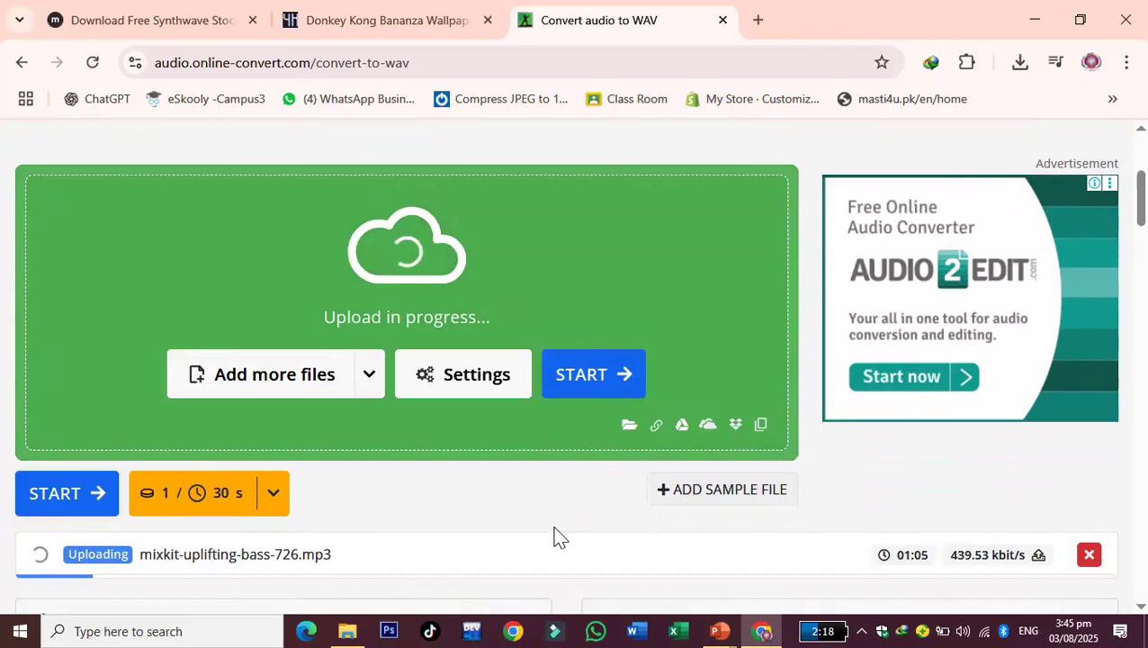
scroll(558, 535, "down", 1)
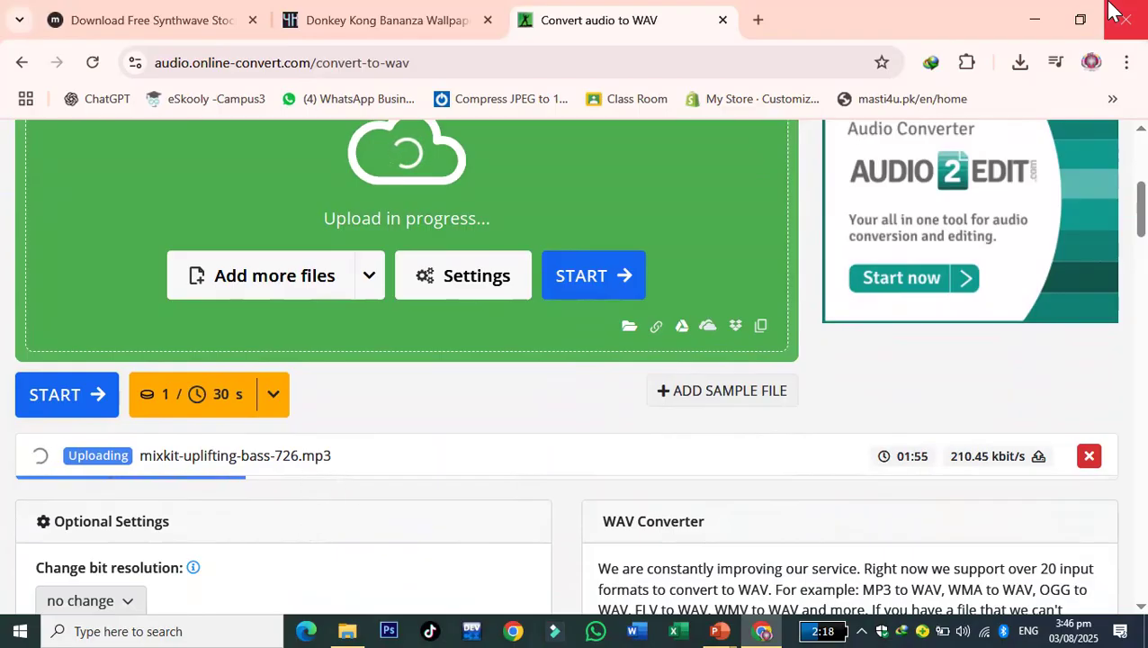
Minimize the browser and PowerPoint windows and launch VLC media player from the desktop
left_click(1043, 18)
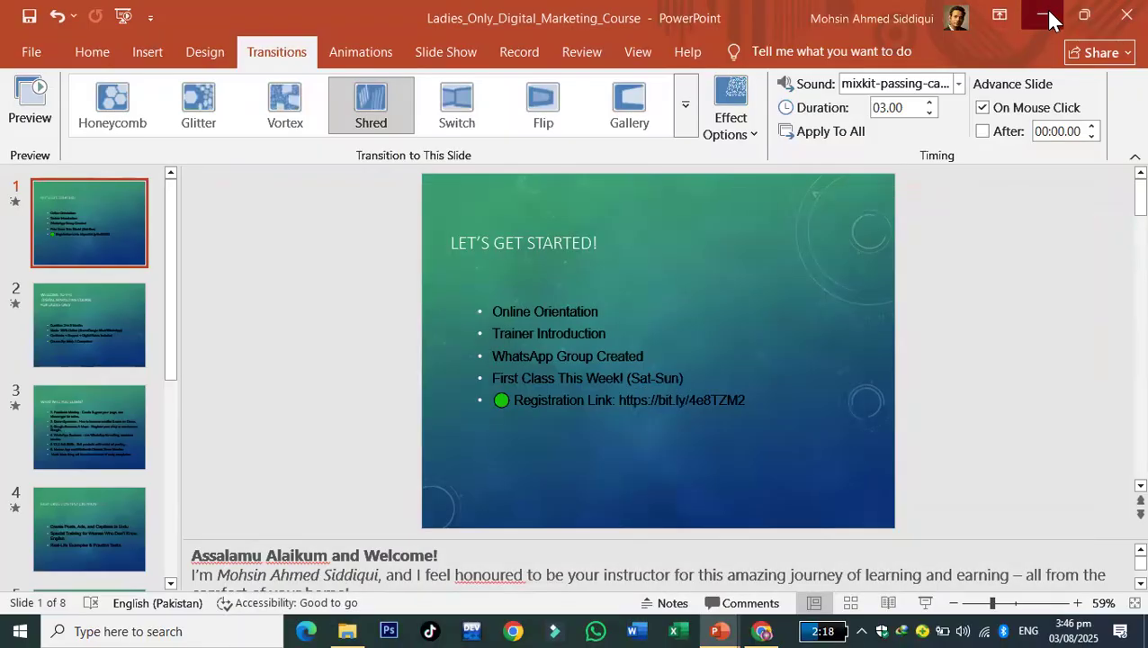
left_click(1043, 18)
left_click(1044, 18)
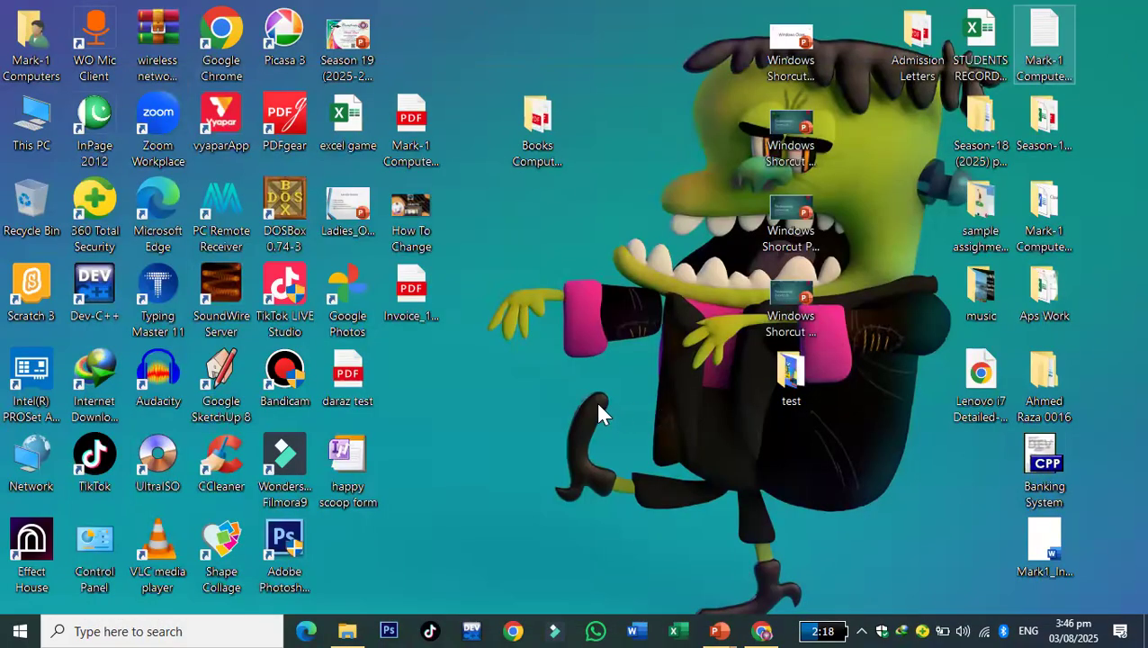
left_click(157, 553)
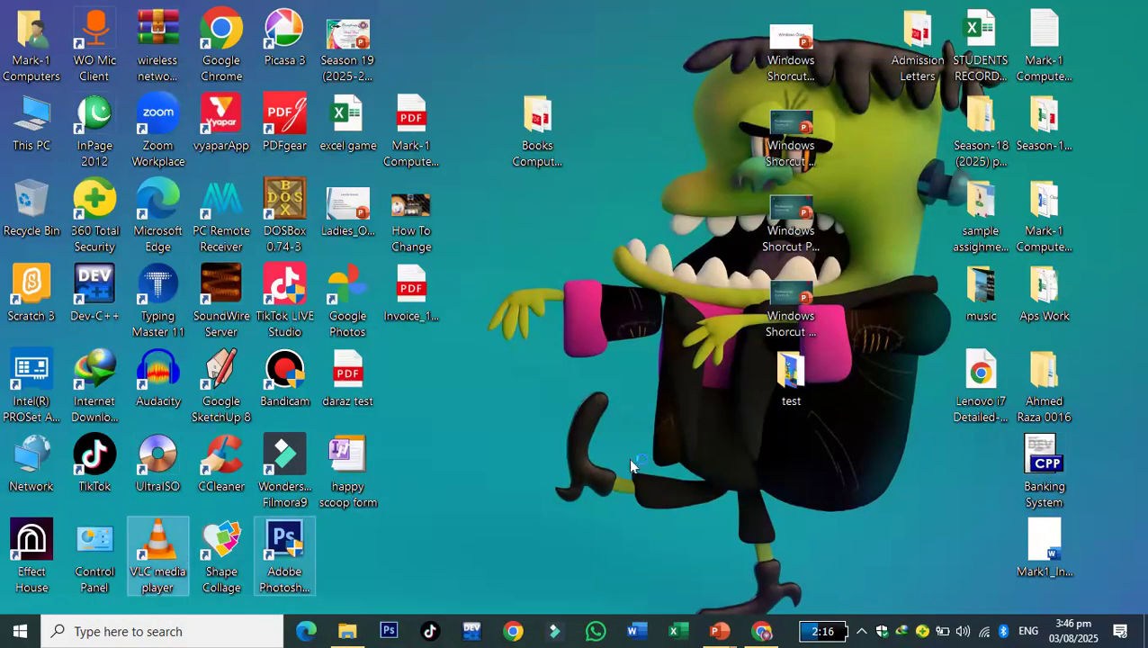
key("Return")
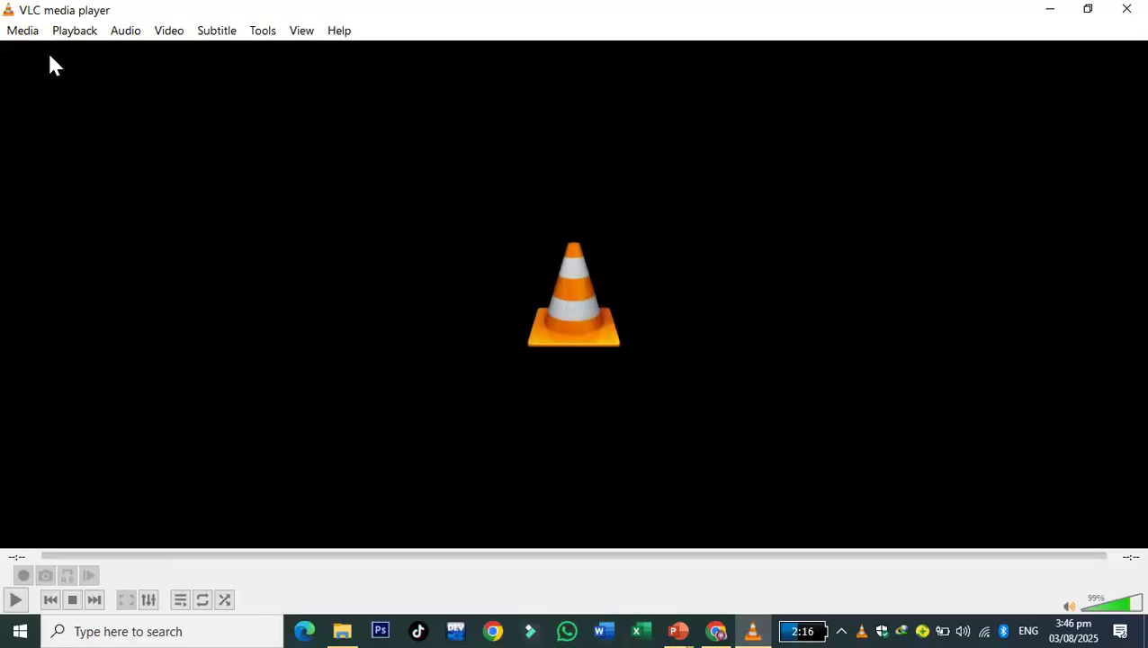
Load mixkit-uplifting-bass-726.mp3 from the Music folder in Downloads into VLC's Convert / Save and proceed to the conversion settings
left_click(24, 33)
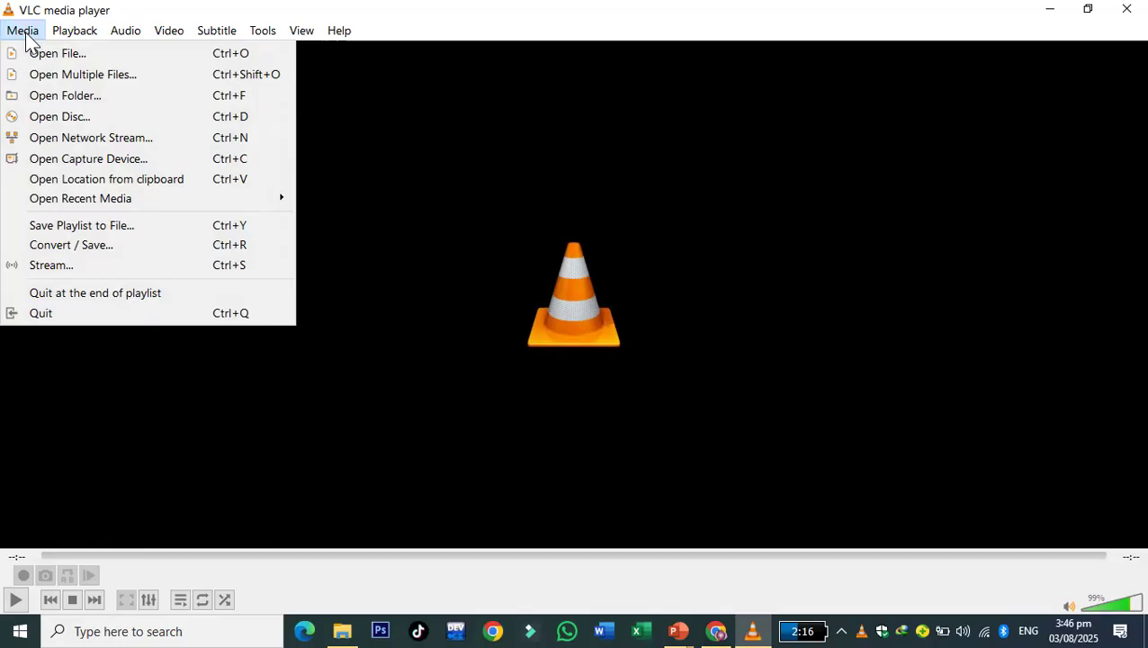
left_click(105, 251)
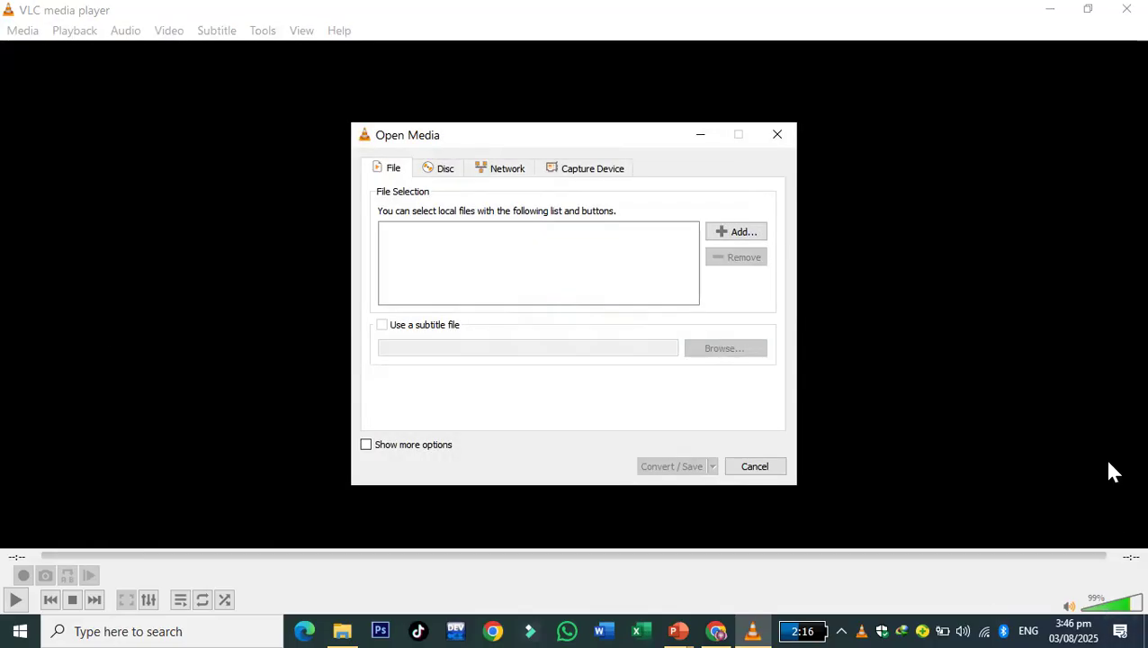
left_click(727, 232)
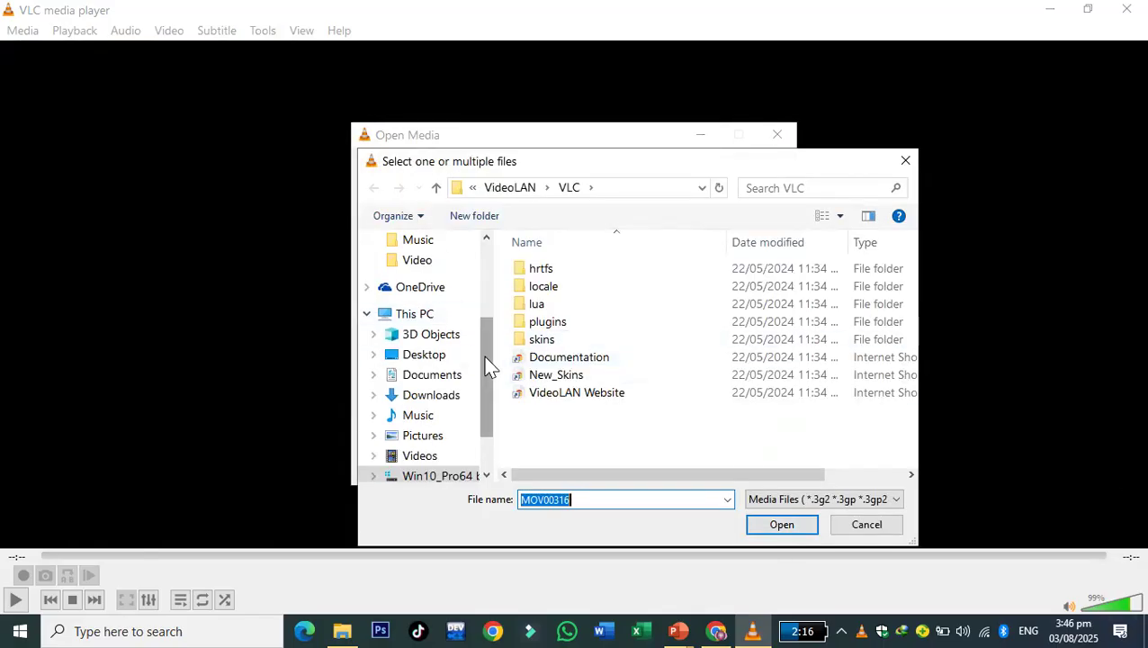
scroll(486, 369, "up", 1)
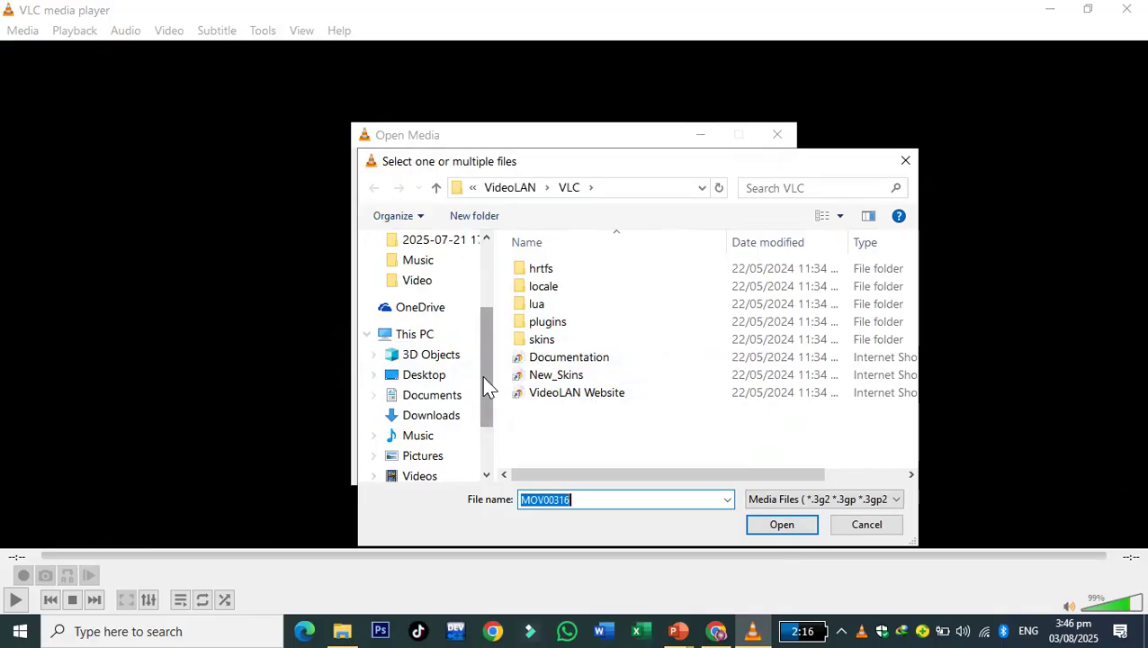
left_click(441, 417)
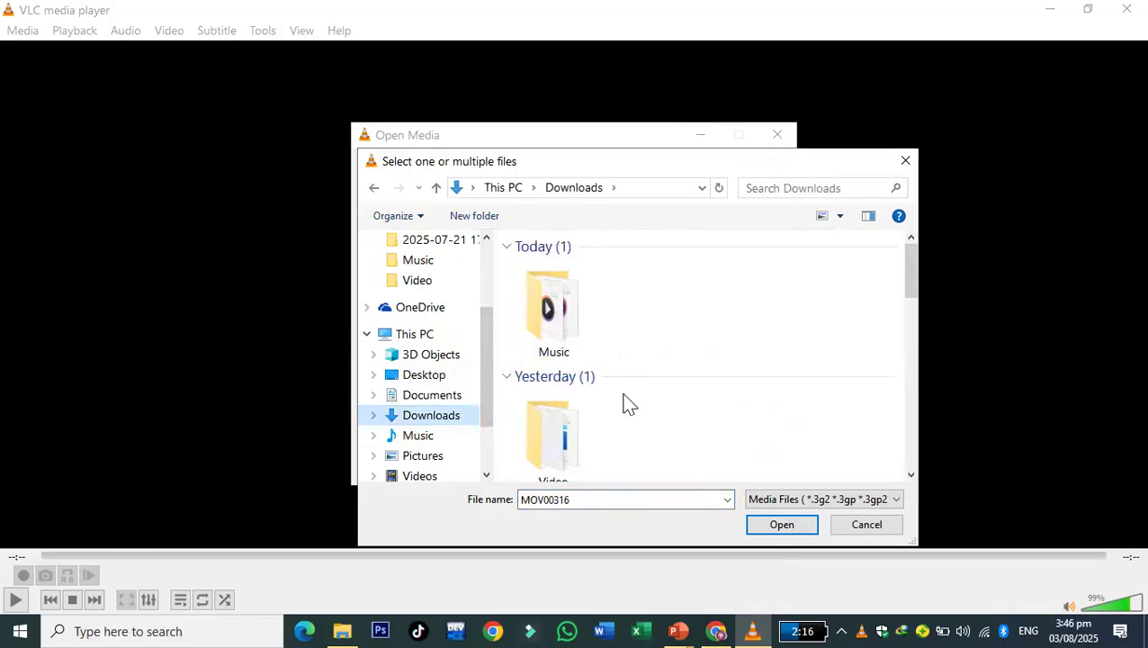
double_click(555, 311)
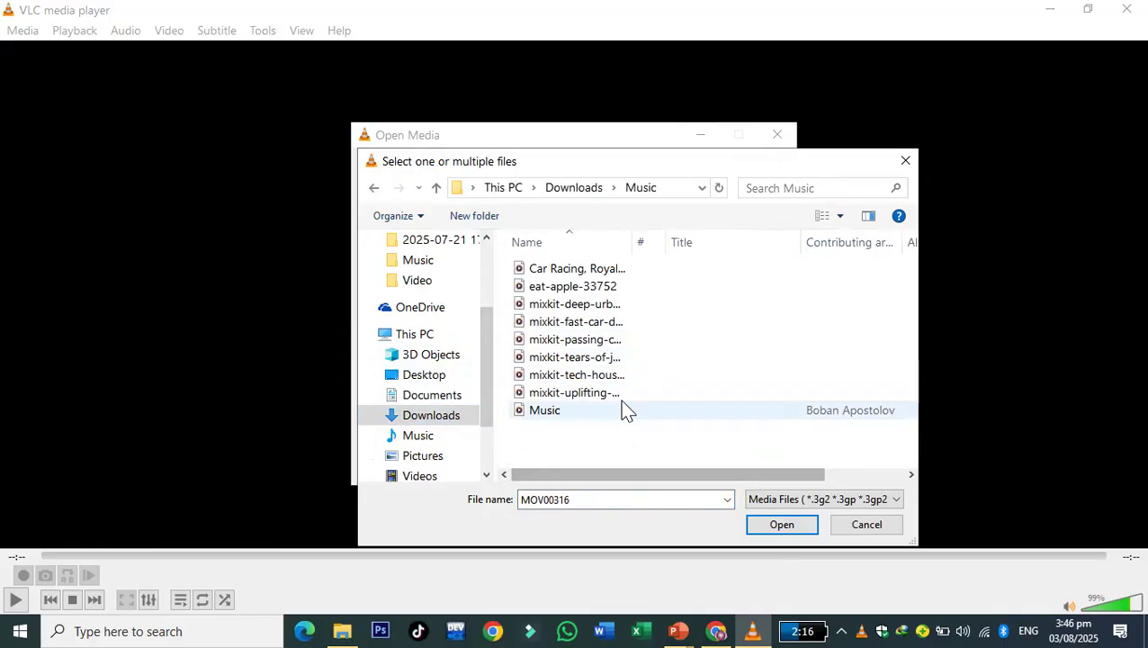
left_click(594, 394)
left_click(778, 523)
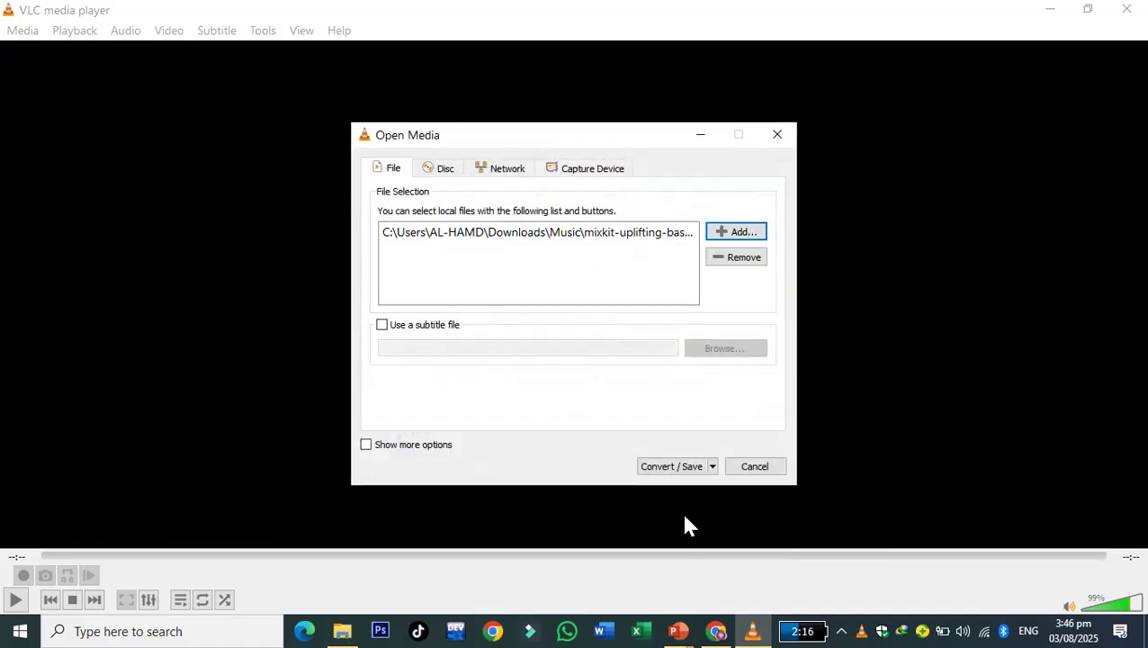
left_click(713, 467)
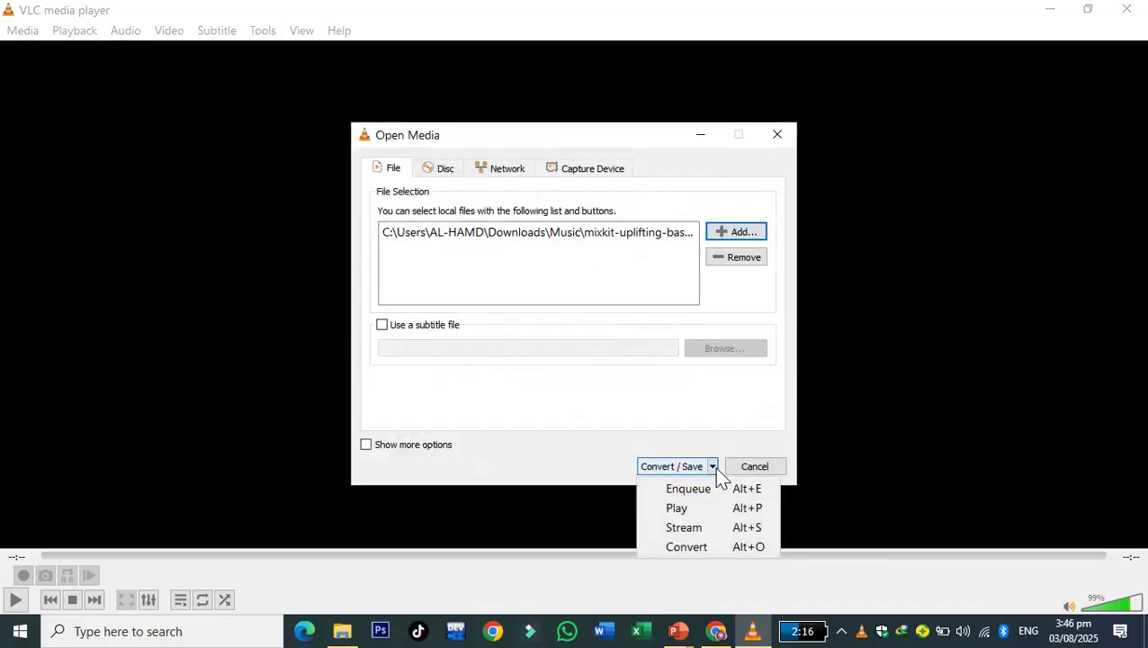
left_click(699, 547)
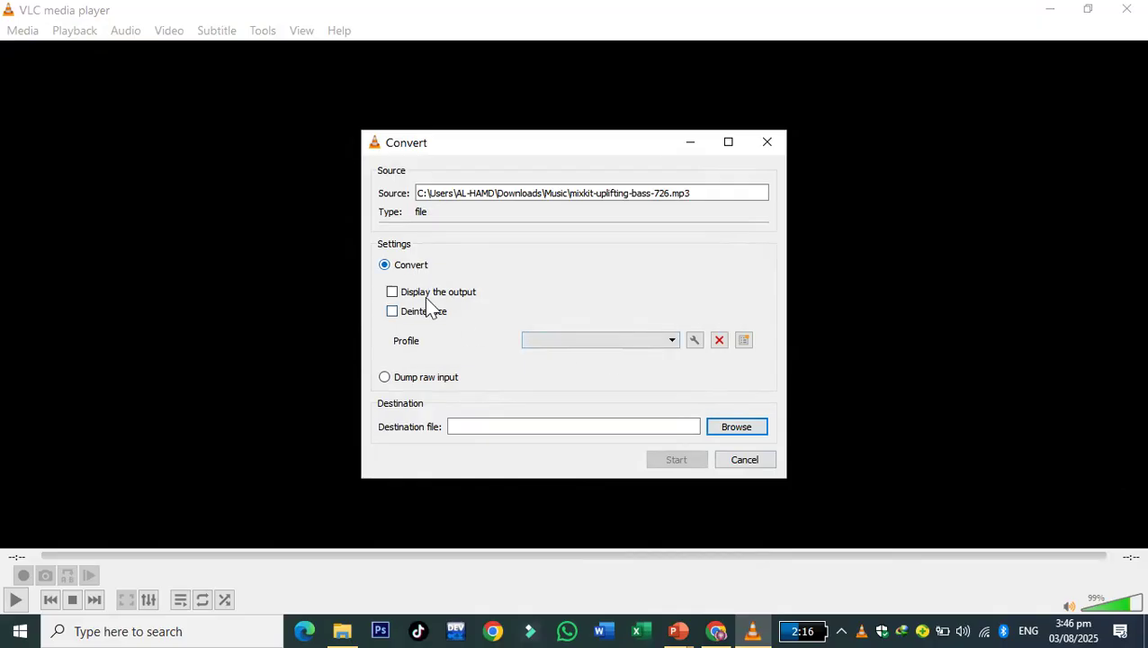
Look through VLC's conversion profiles for a WAV option, cancel the conversion and close VLC
left_click(671, 341)
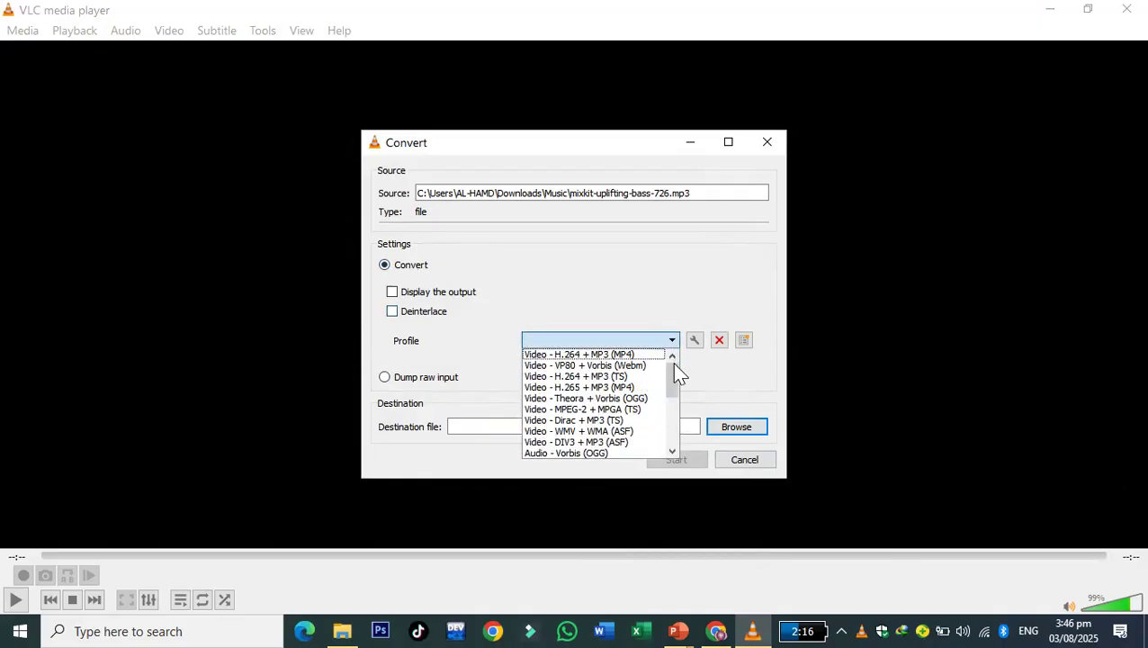
left_click_drag(677, 388, 675, 412)
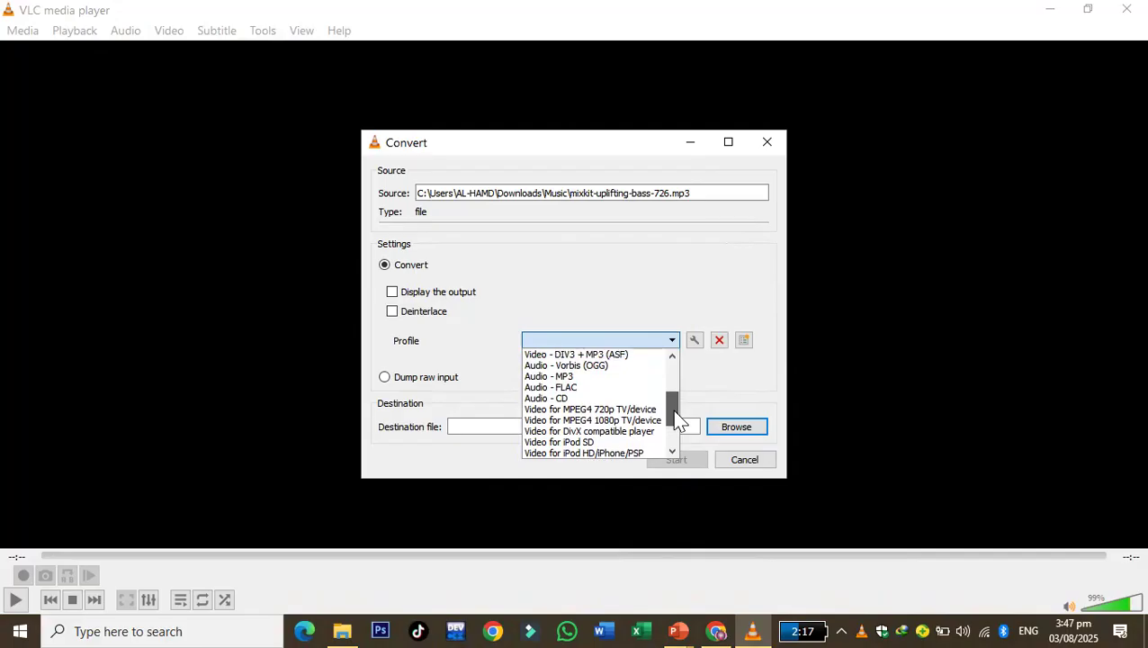
left_click(672, 356)
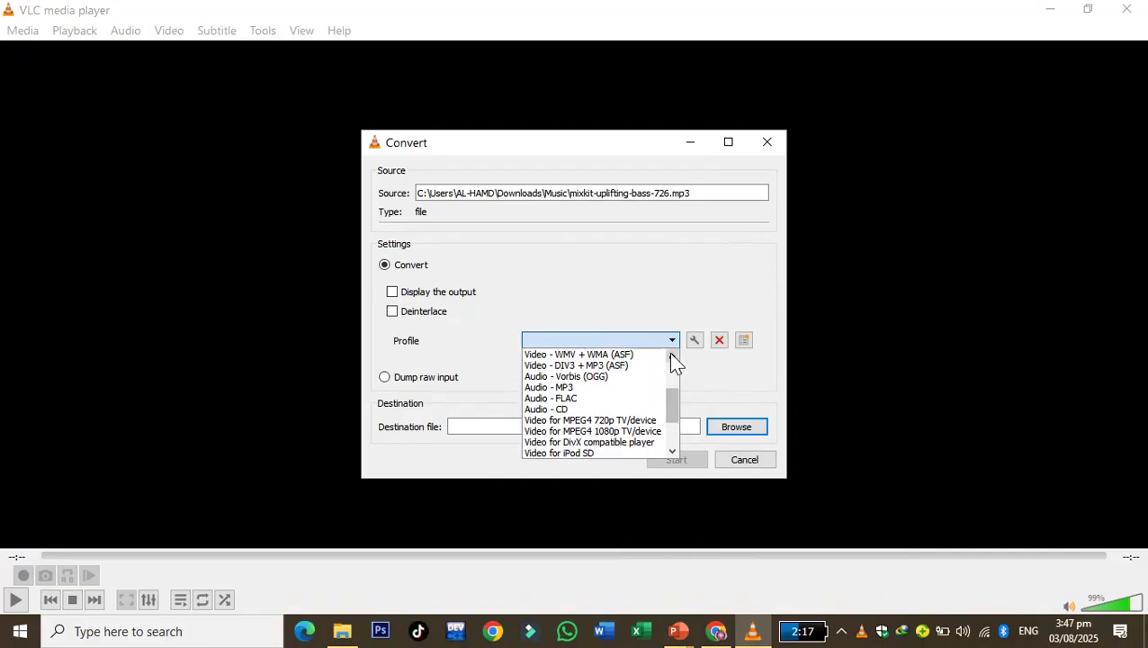
left_click(672, 356)
left_click(671, 357)
left_click(671, 357)
left_click(671, 356)
left_click(671, 356)
left_click(671, 357)
left_click(671, 356)
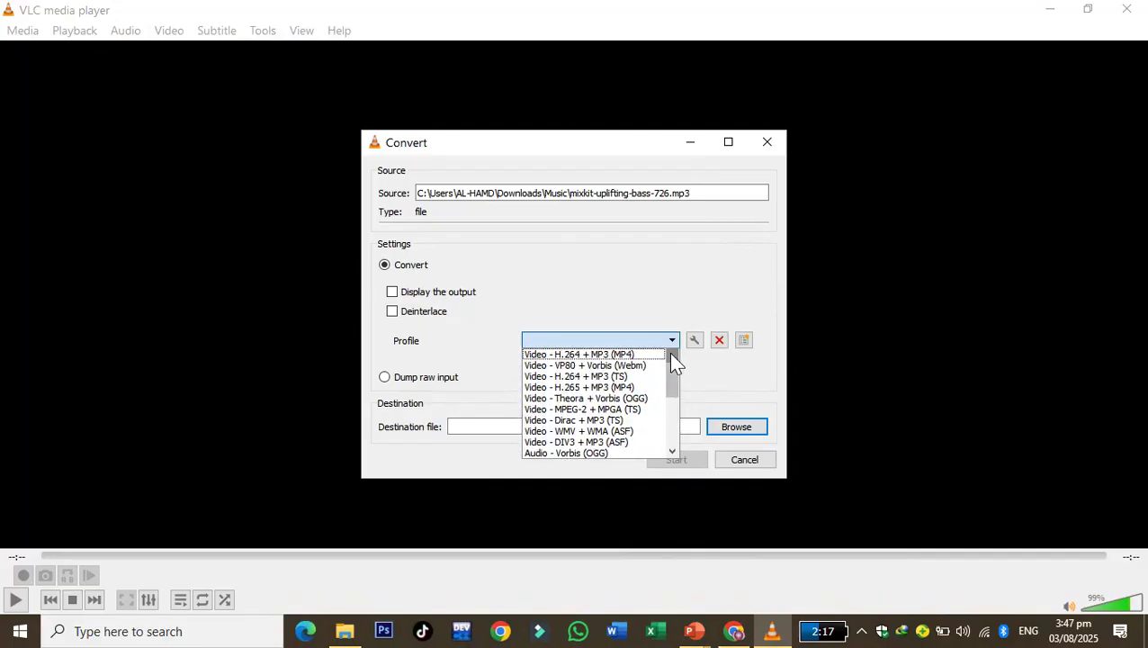
left_click_drag(677, 386, 687, 460)
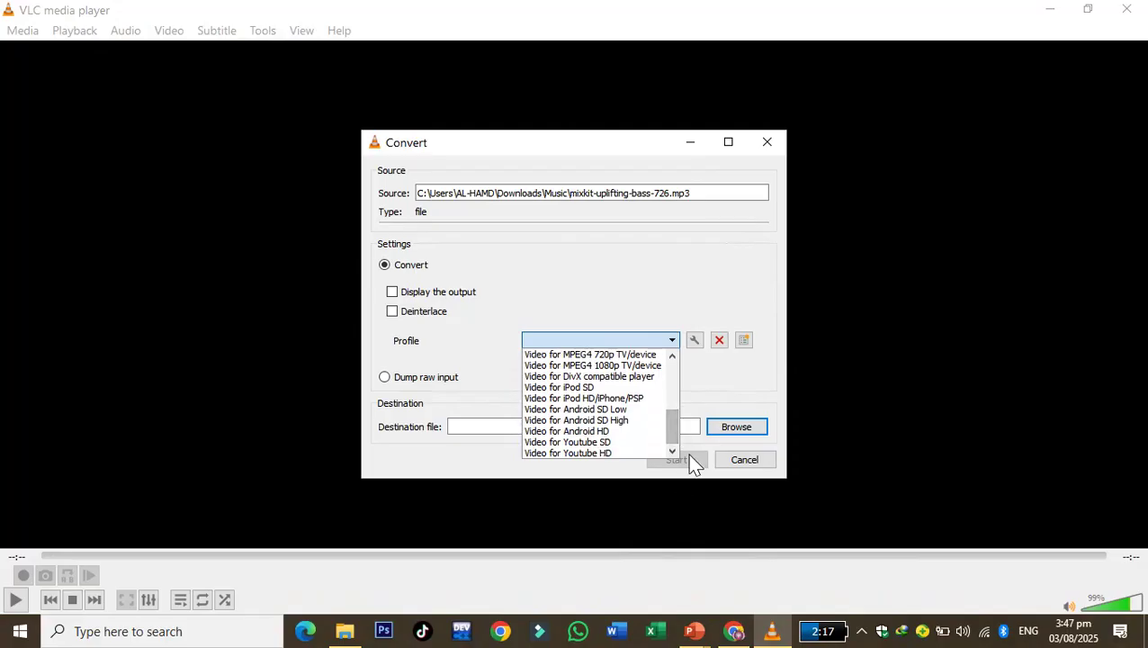
left_click(745, 462)
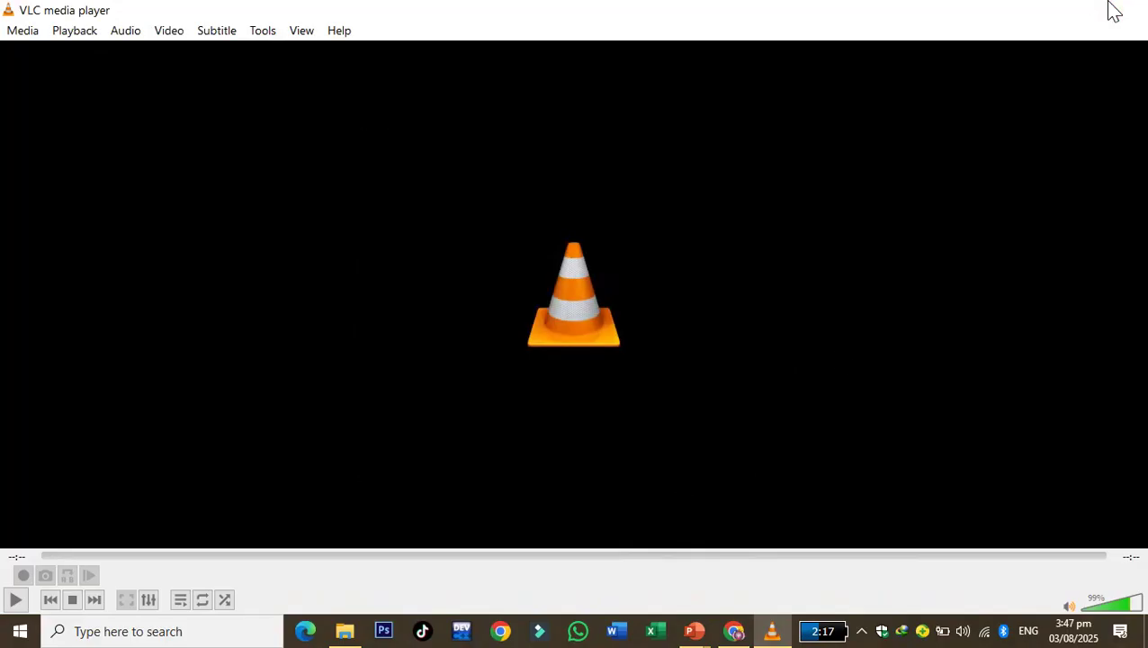
left_click(1109, 10)
Search the computer for "avc", run the avc-free.exe installer in English and bring its setup wizard to the front
left_click(5, 621)
type("avc")
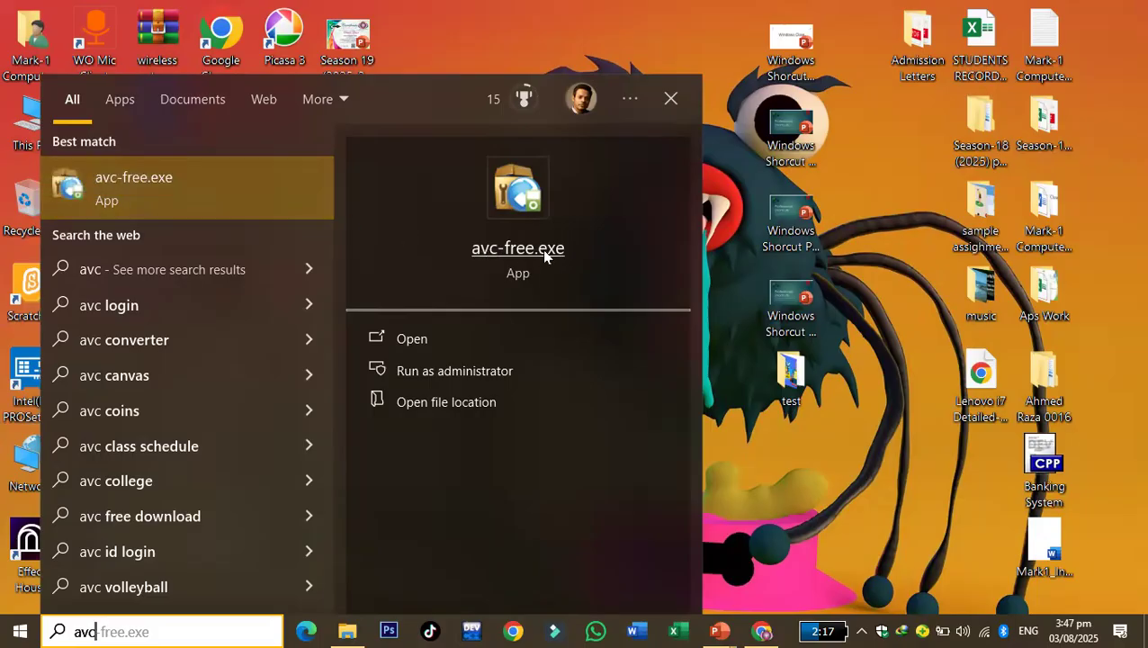
left_click(477, 356)
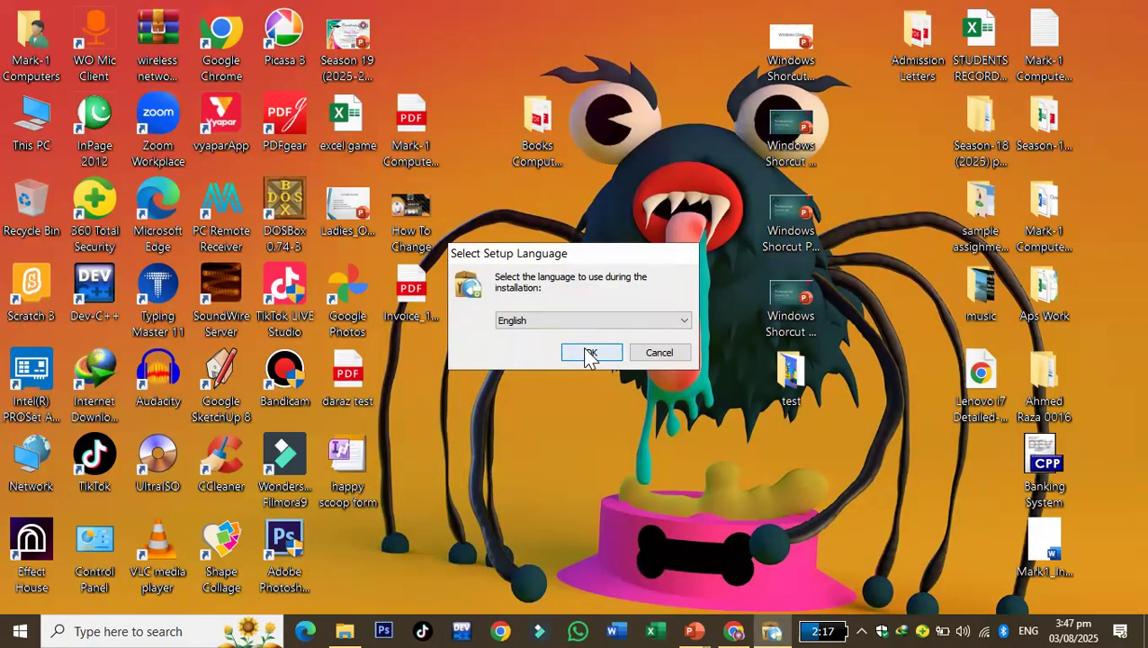
left_click(587, 354)
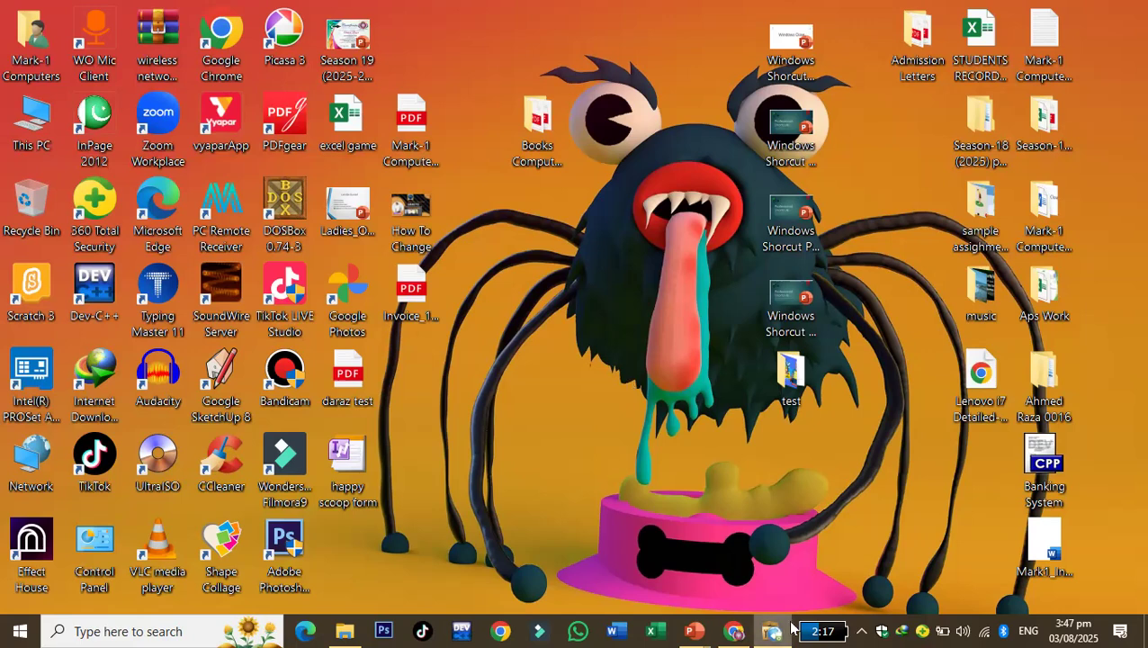
mouse_move(772, 630)
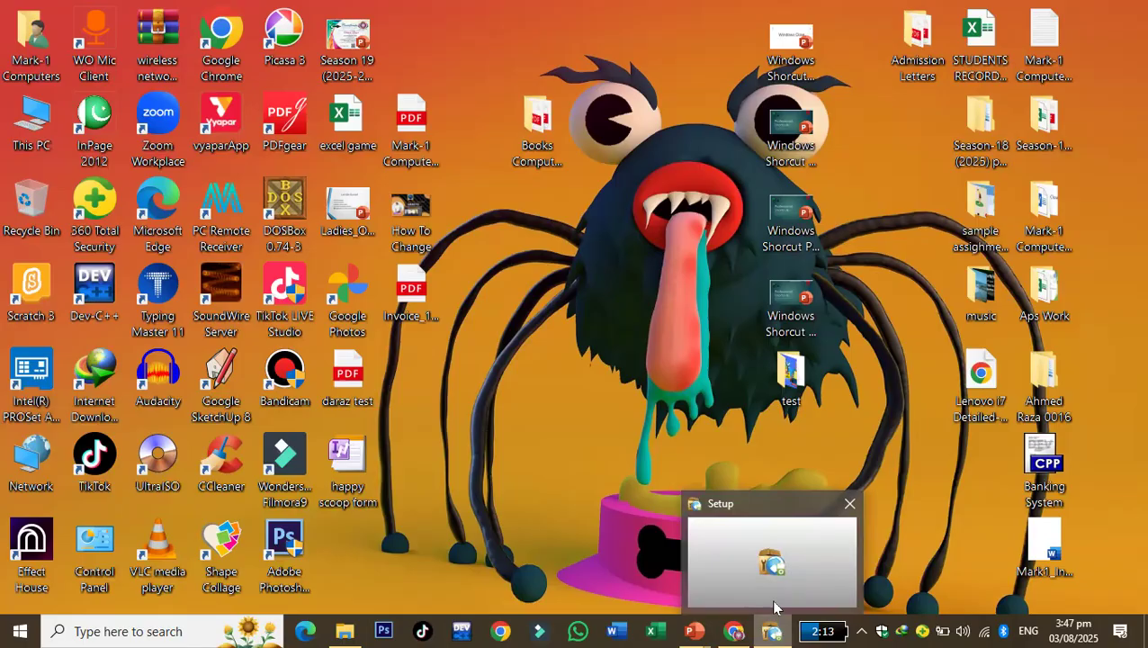
left_click(764, 557)
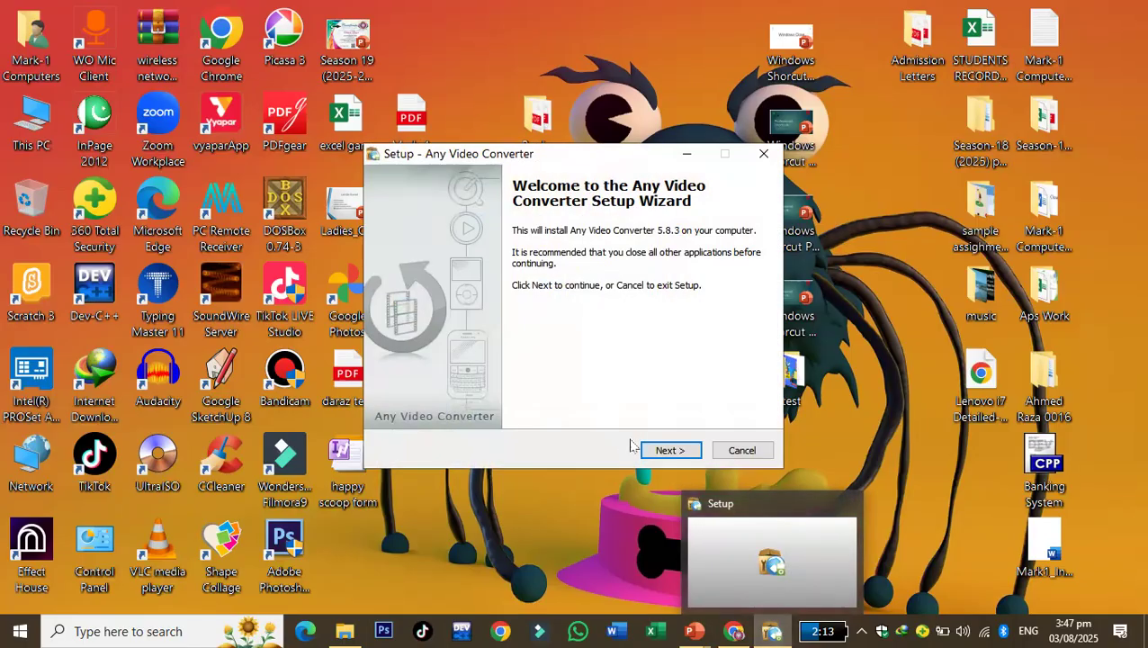
Install Any Video Converter 5.8.3 with the default destination, Start Menu folder and additional tasks
left_click(666, 449)
left_click(668, 451)
left_click(667, 451)
left_click(666, 451)
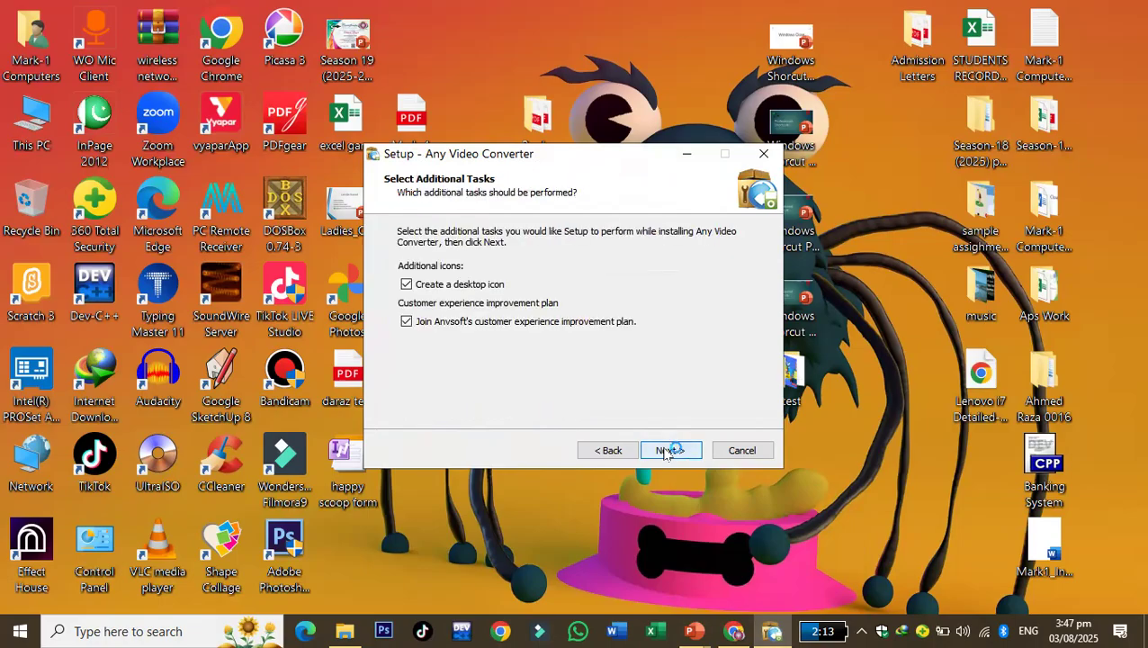
left_click(666, 451)
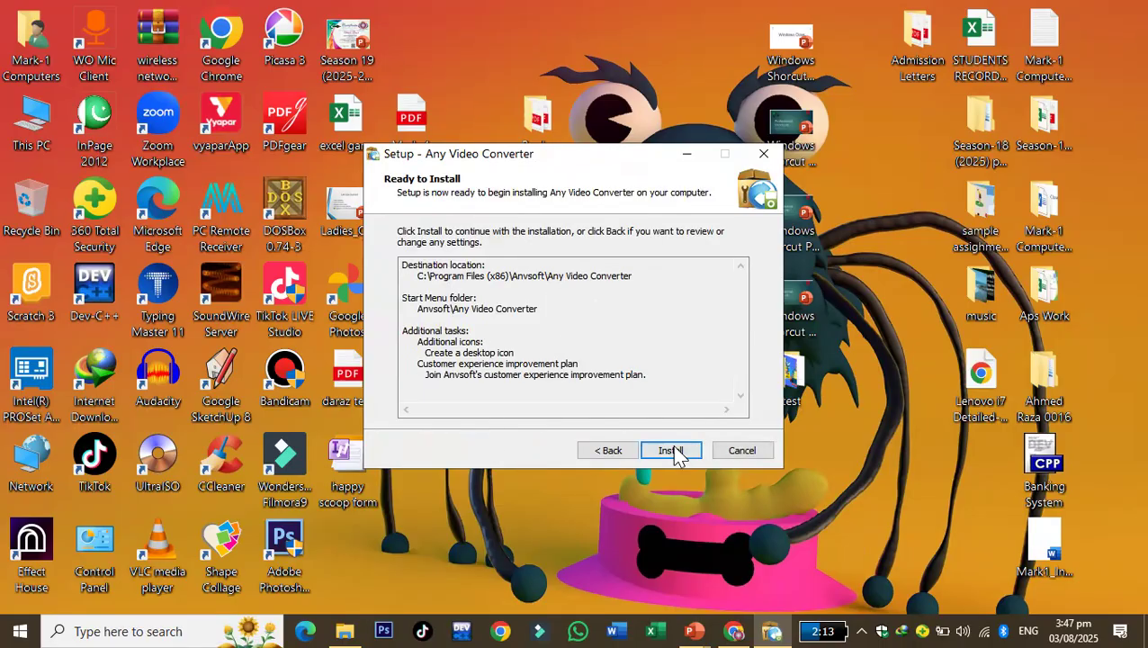
left_click(677, 452)
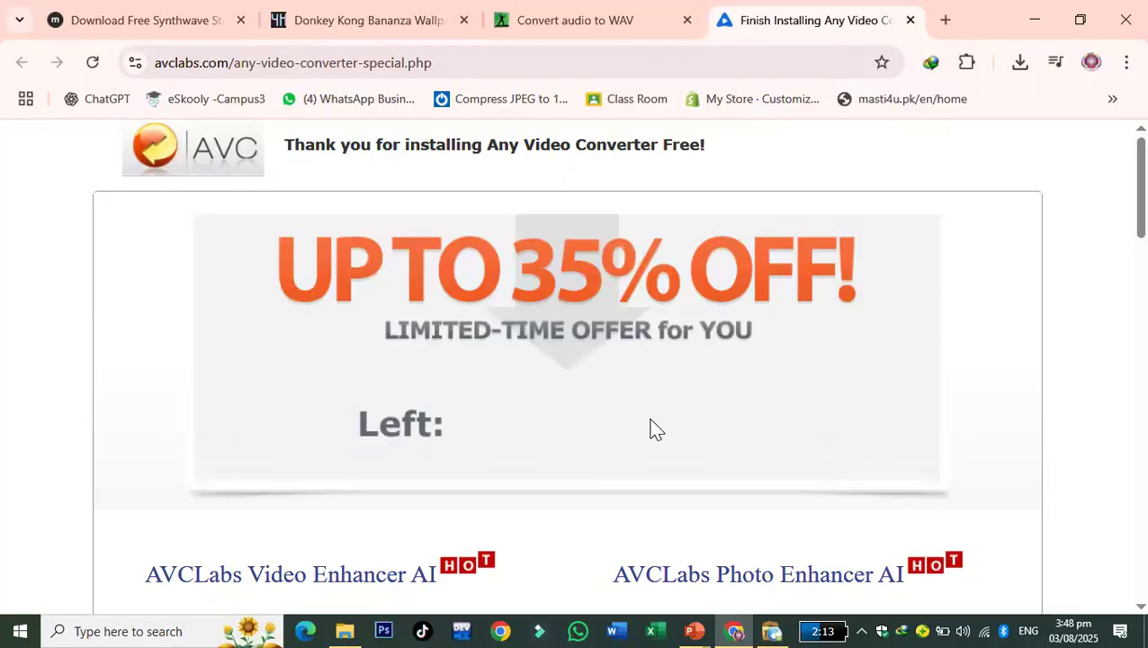
Close the Any Video Converter promotional page and start converting the uploaded MP3 on the online WAV converter
left_click(910, 20)
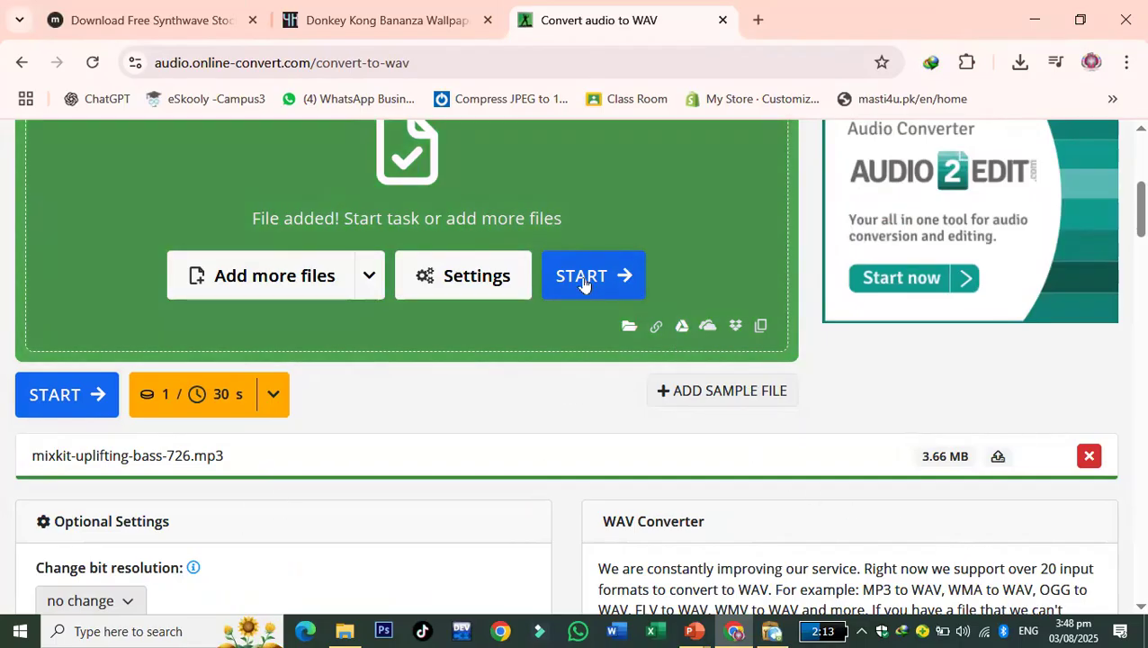
scroll(467, 379, "down", 1)
left_click(51, 306)
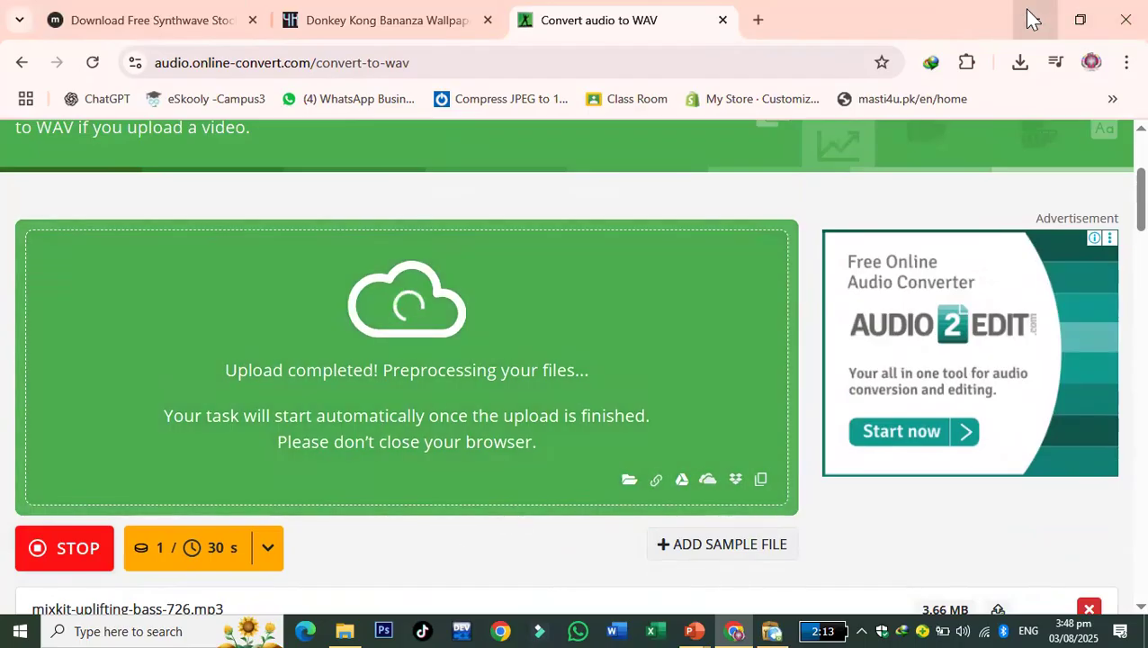
Minimize the browser, finish the setup with Any Video Converter launching, and decline the download engine update
left_click(1030, 19)
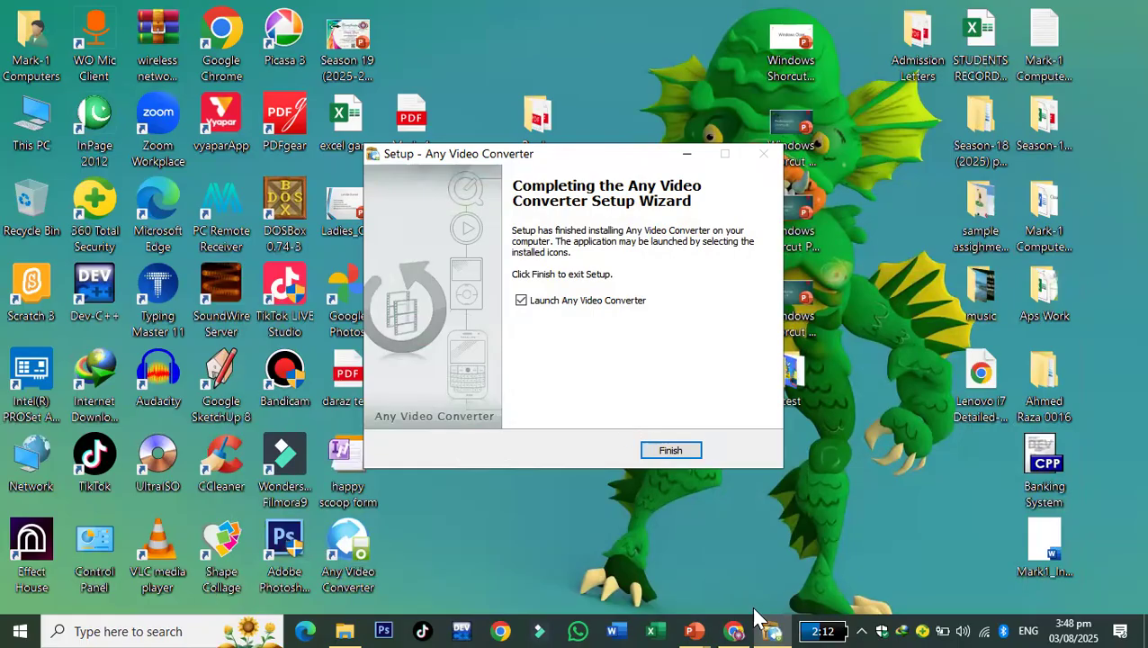
left_click(697, 453)
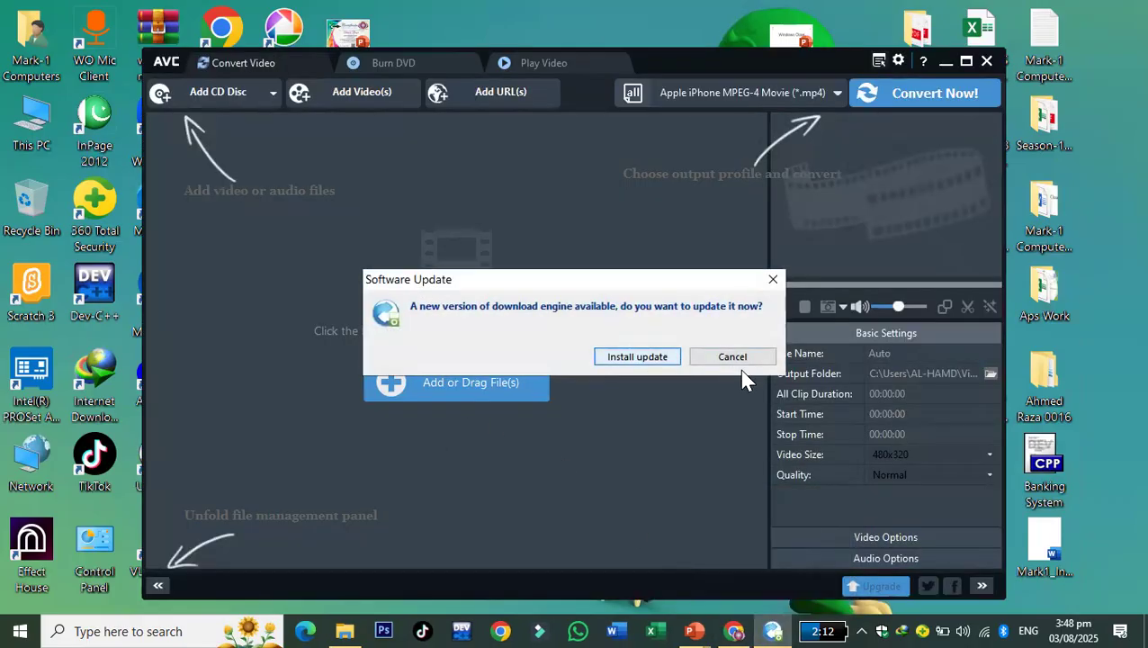
left_click(740, 358)
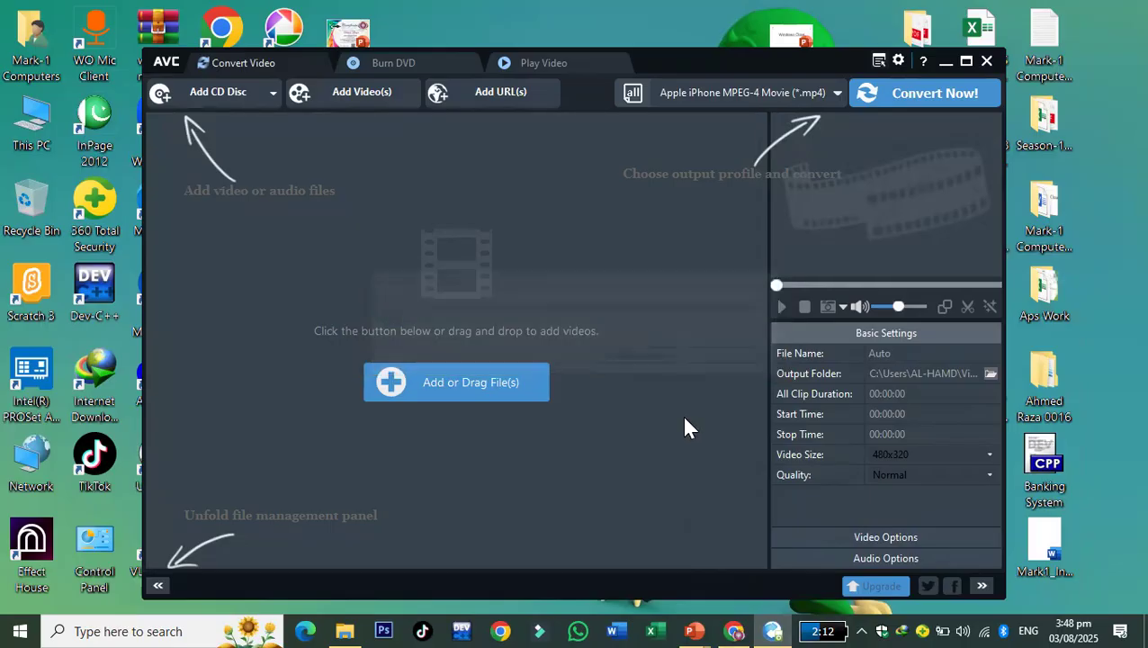
Add mixkit-uplifting-bass-726.mp3 from the Music folder in Downloads to the Any Video Converter file list
left_click(504, 382)
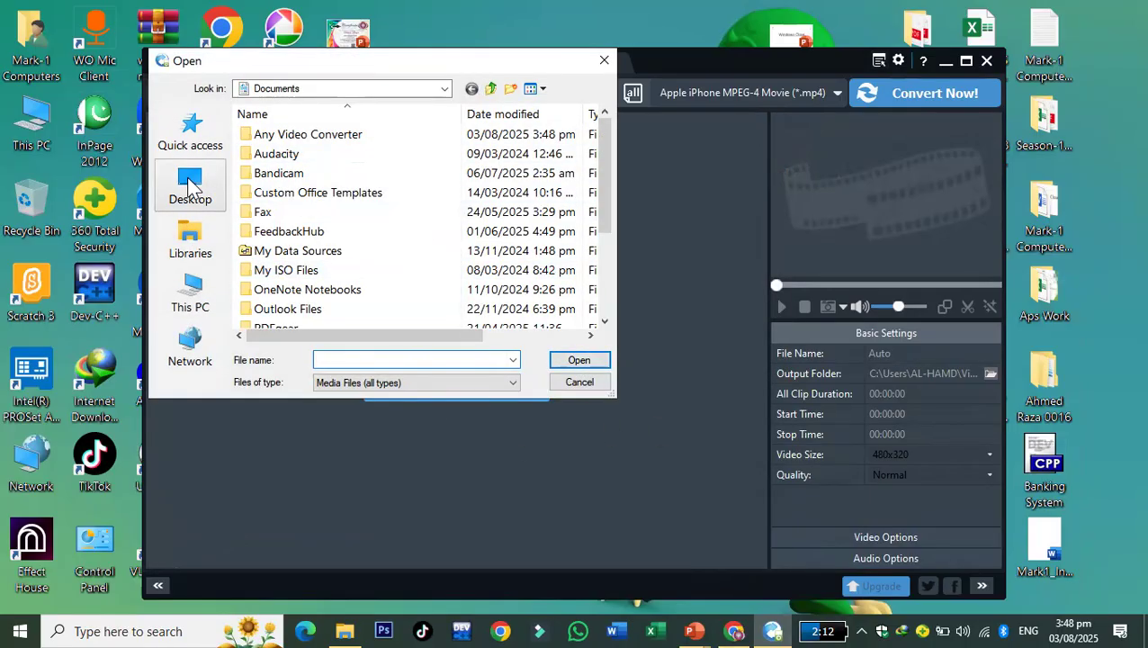
left_click(196, 249)
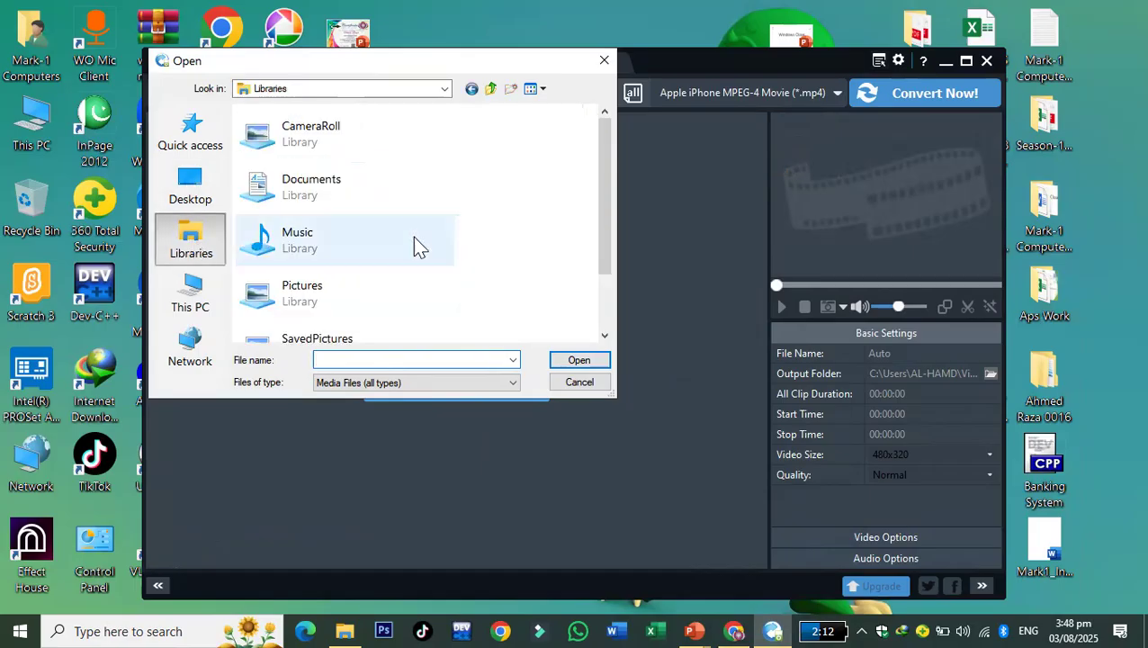
scroll(438, 235, "down", 2)
left_click(189, 186)
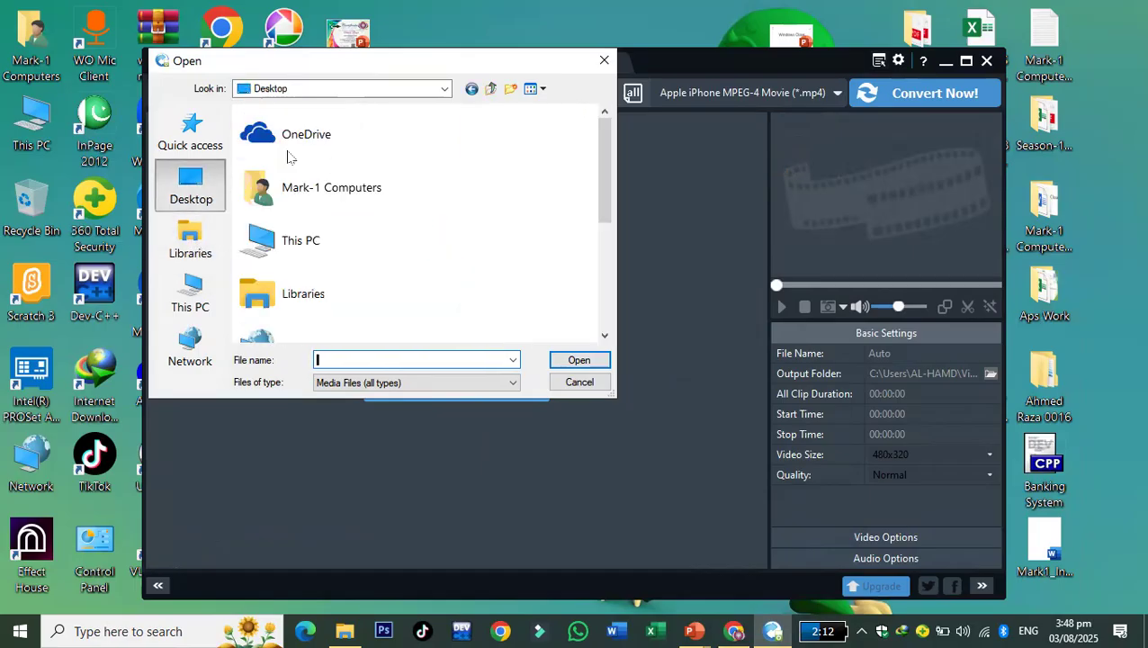
double_click(382, 189)
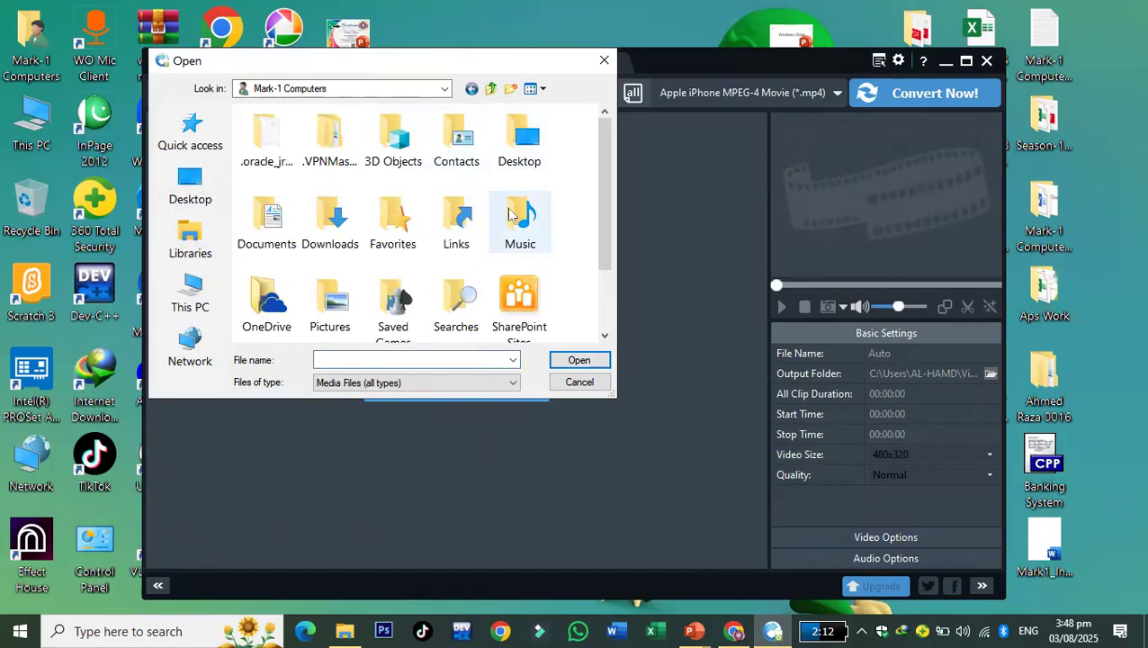
double_click(338, 234)
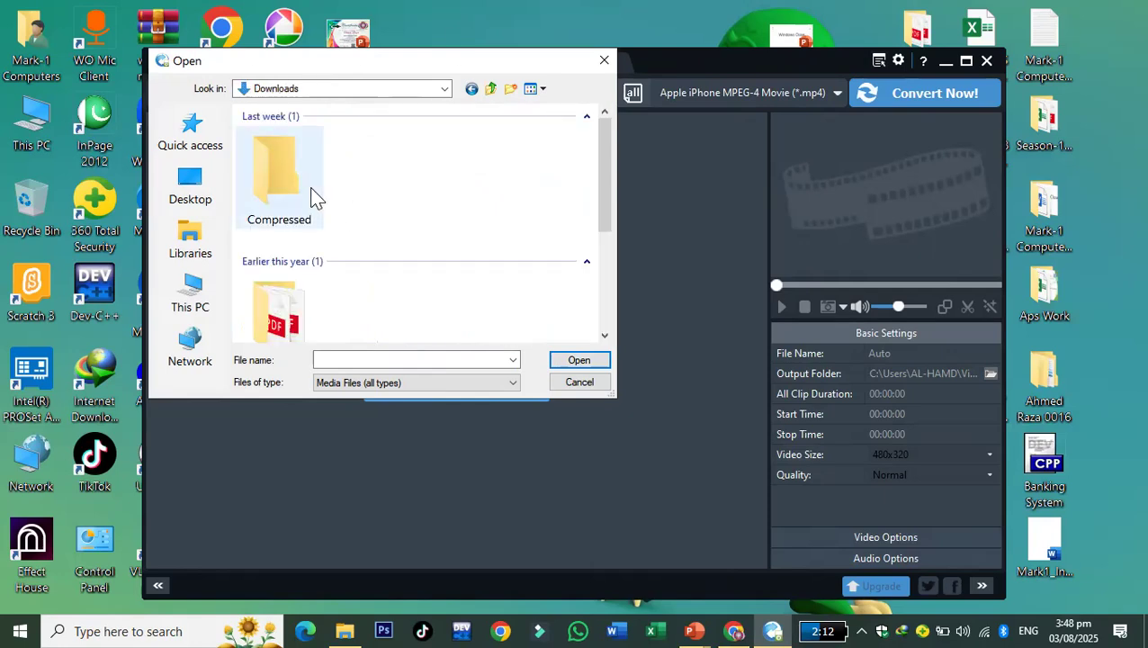
scroll(342, 238, "down", 1)
scroll(338, 240, "up", 2)
double_click(269, 203)
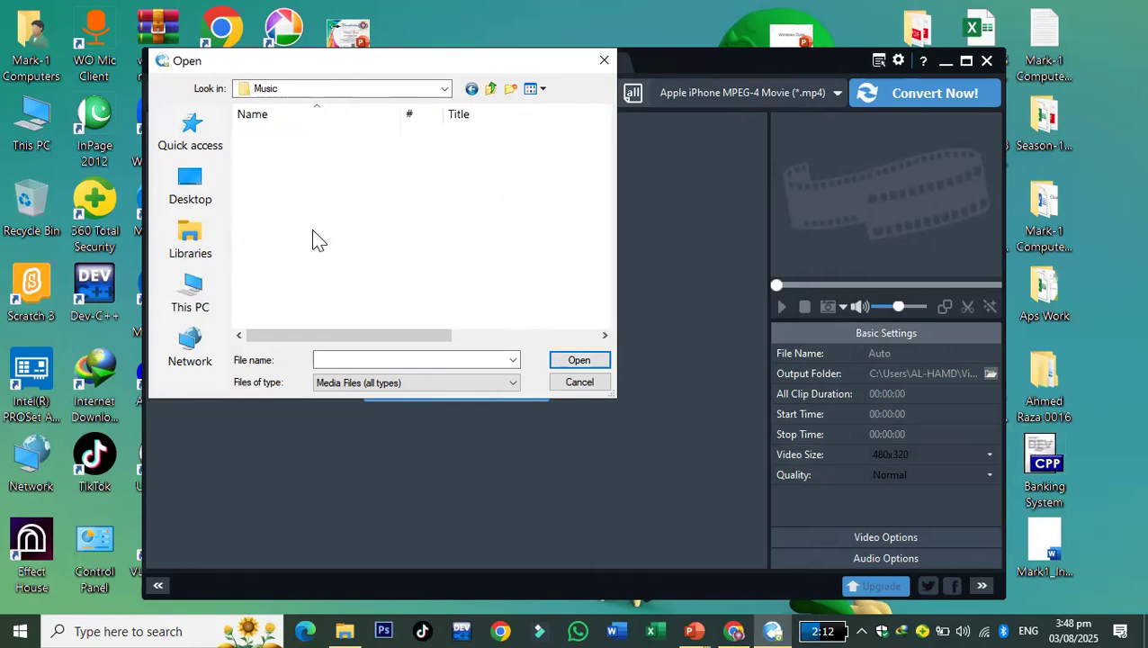
left_click(355, 273)
left_click(572, 363)
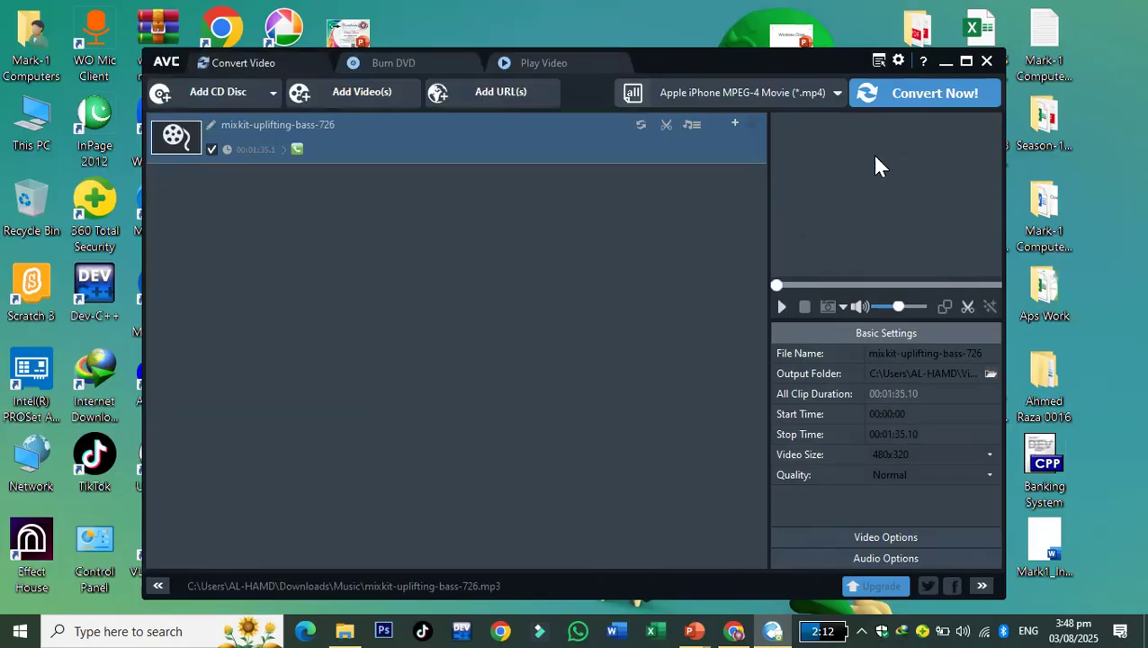
Convert the added file with the WAVE Audio (*.wav) output profile and decline the AVC Pro subscription offer
left_click(839, 93)
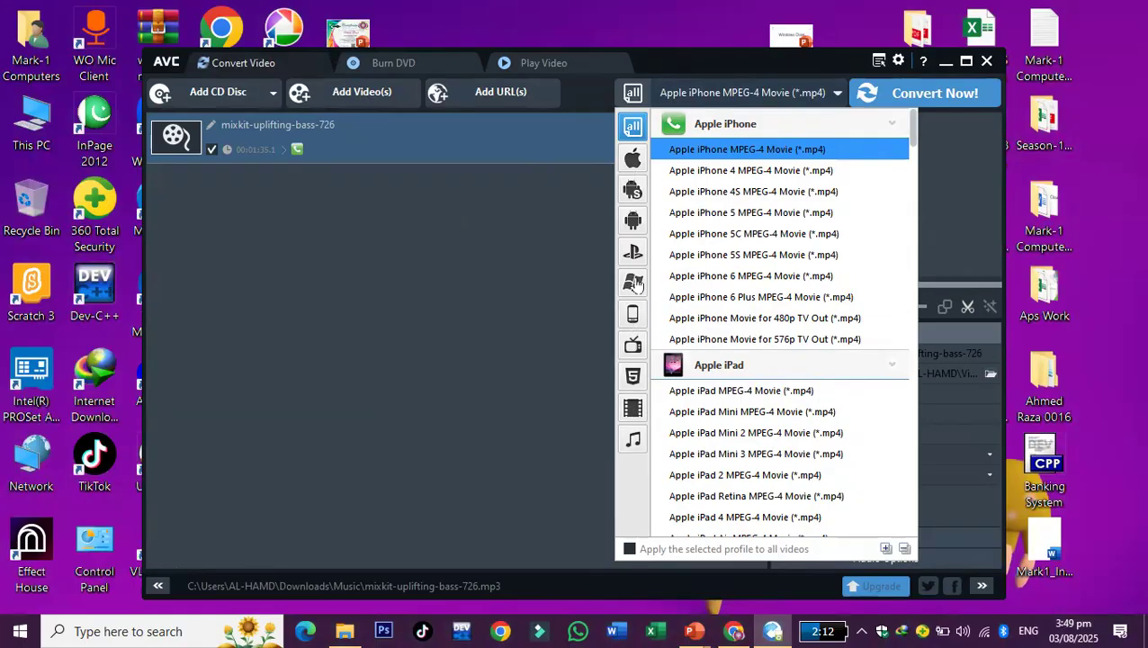
left_click(634, 441)
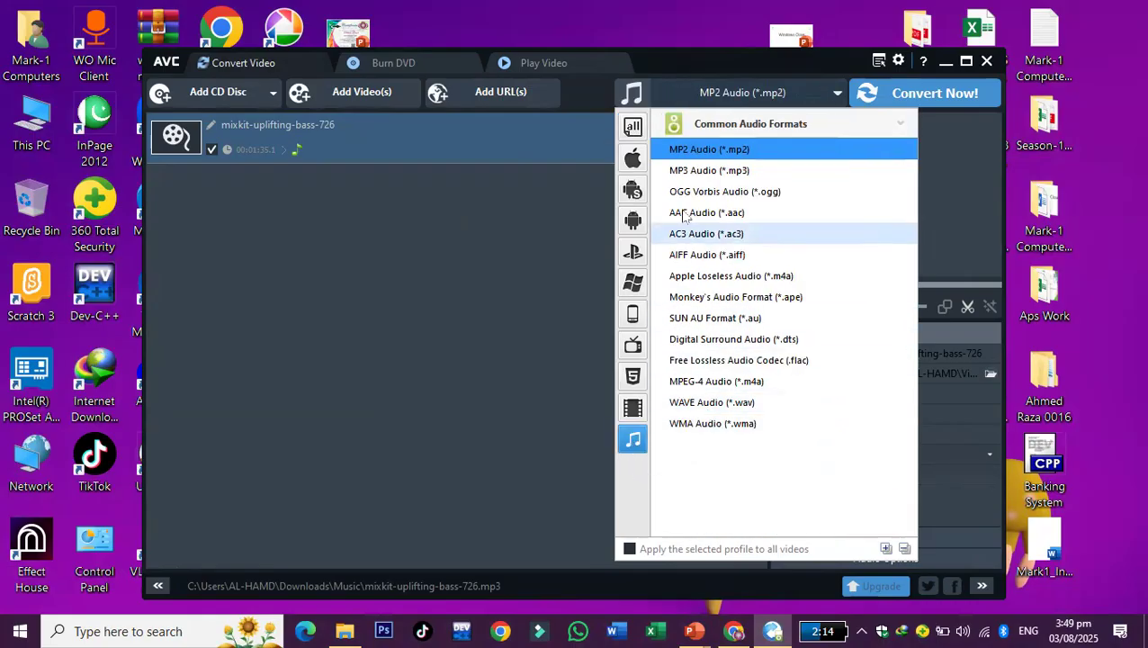
left_click(747, 404)
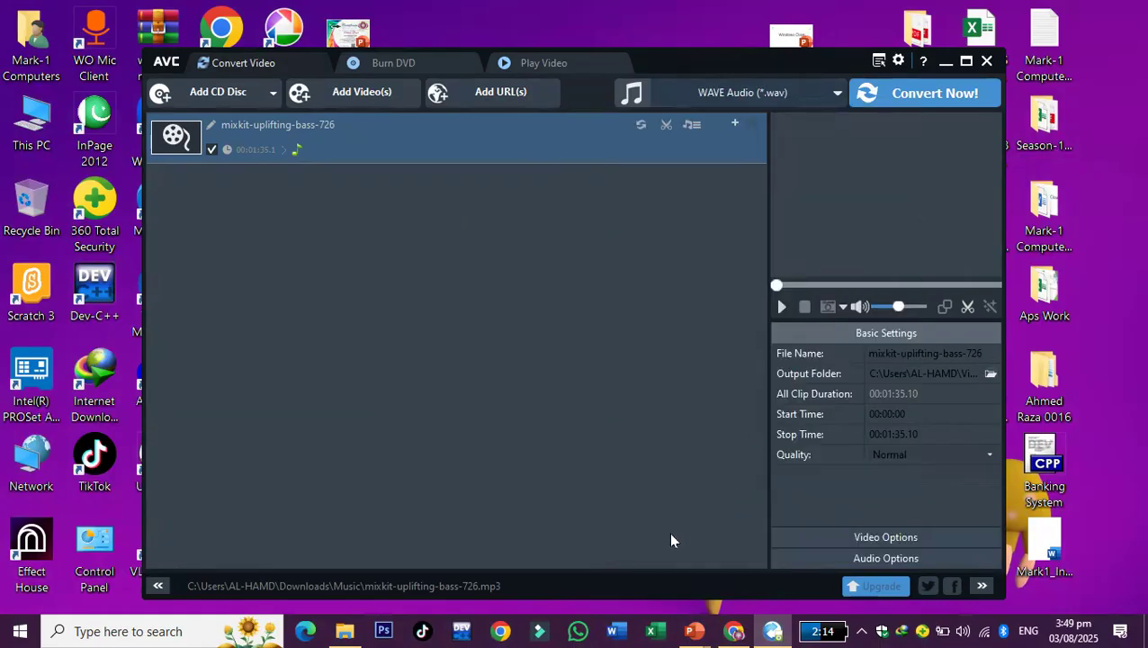
left_click(911, 97)
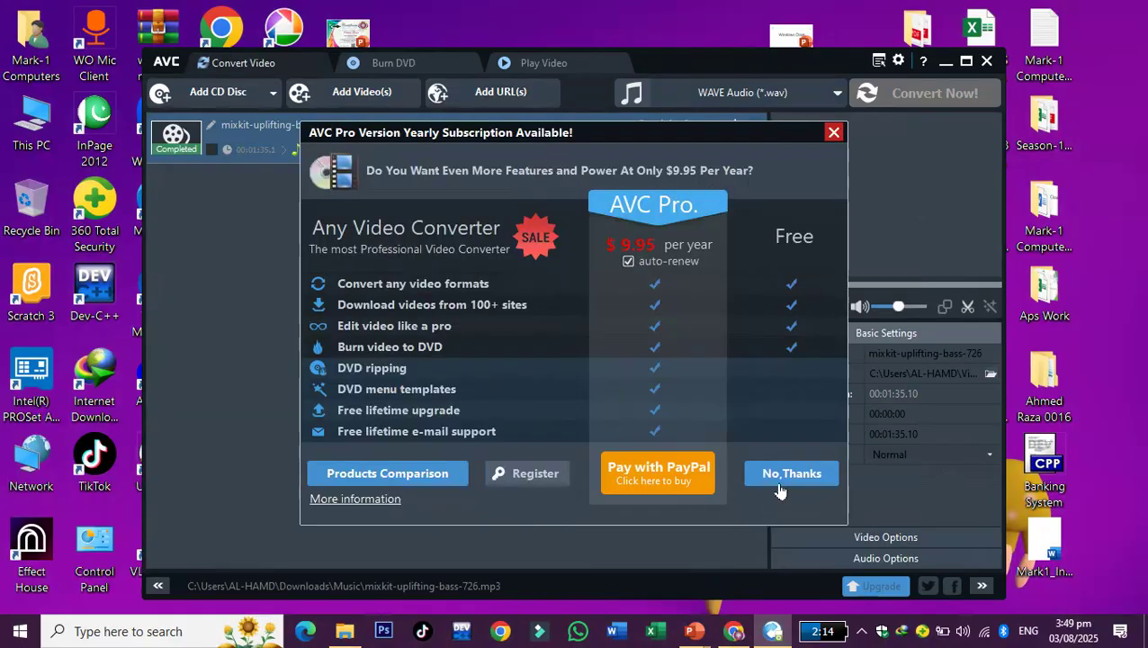
left_click(781, 491)
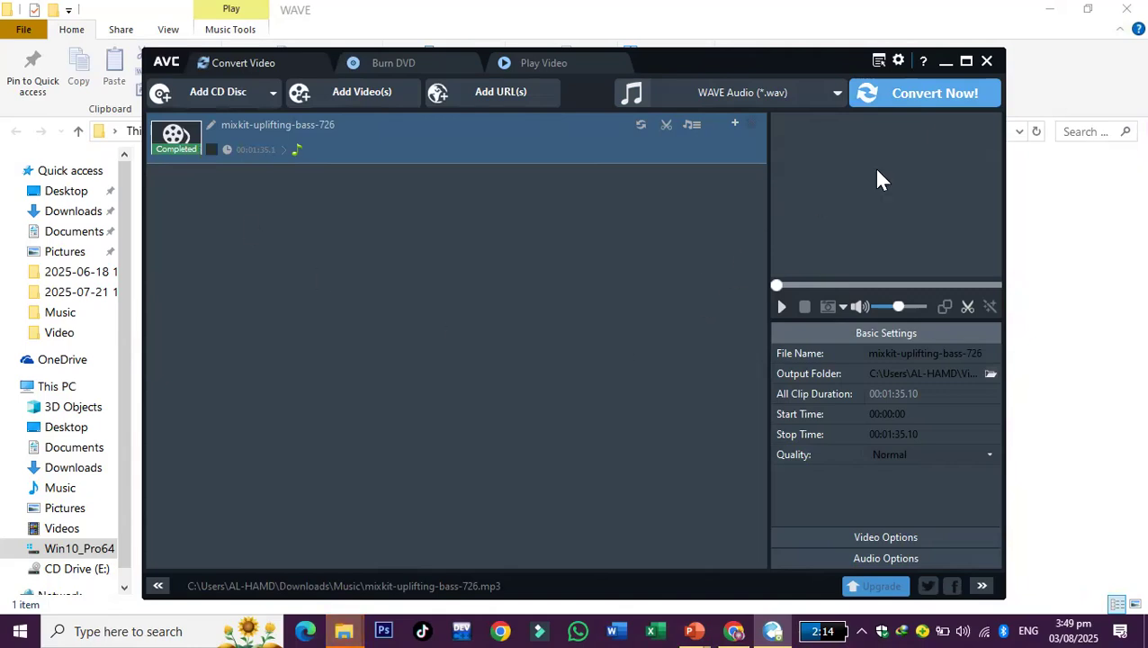
Close Any Video Converter and show the full path of the WAVE output folder in File Explorer
left_click(986, 62)
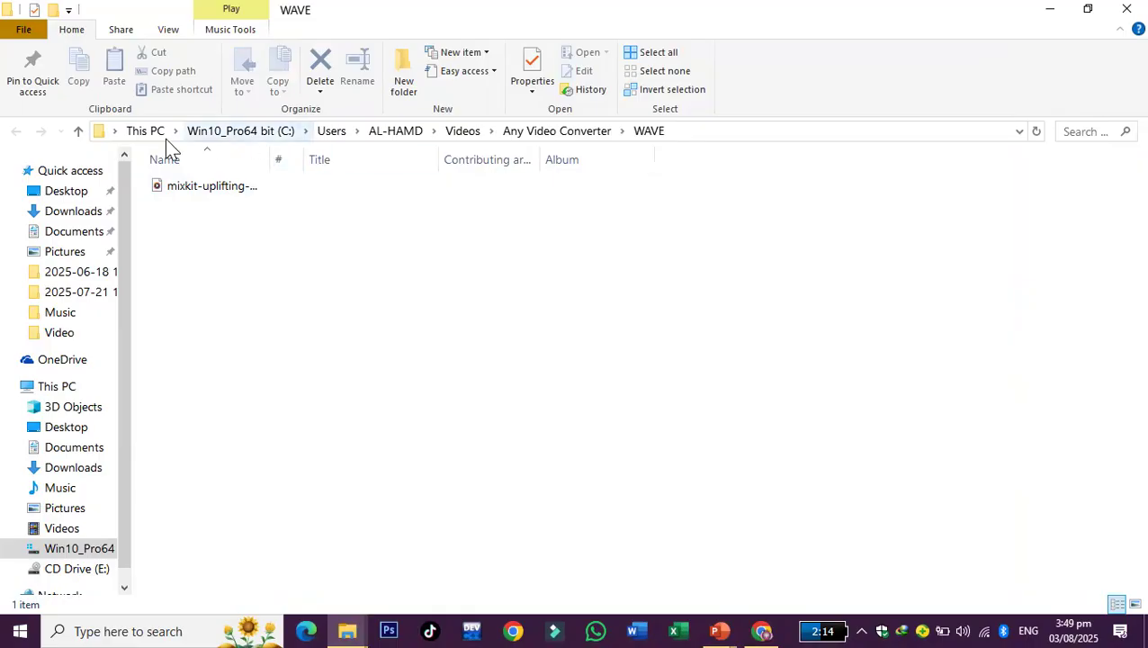
left_click(707, 132)
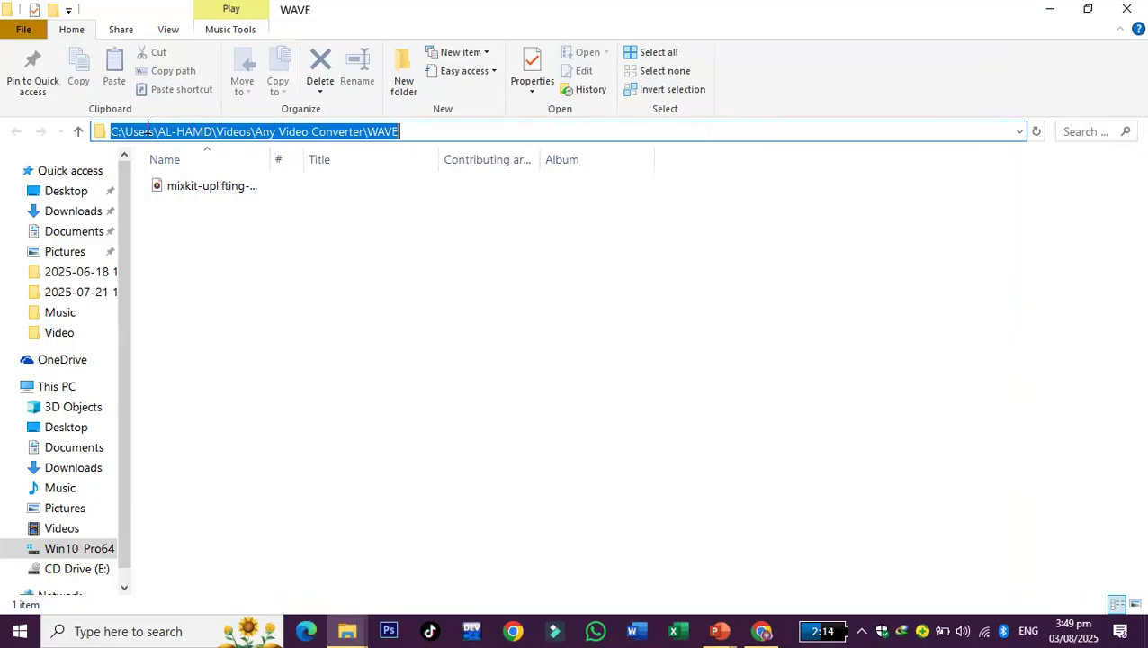
left_click(764, 464)
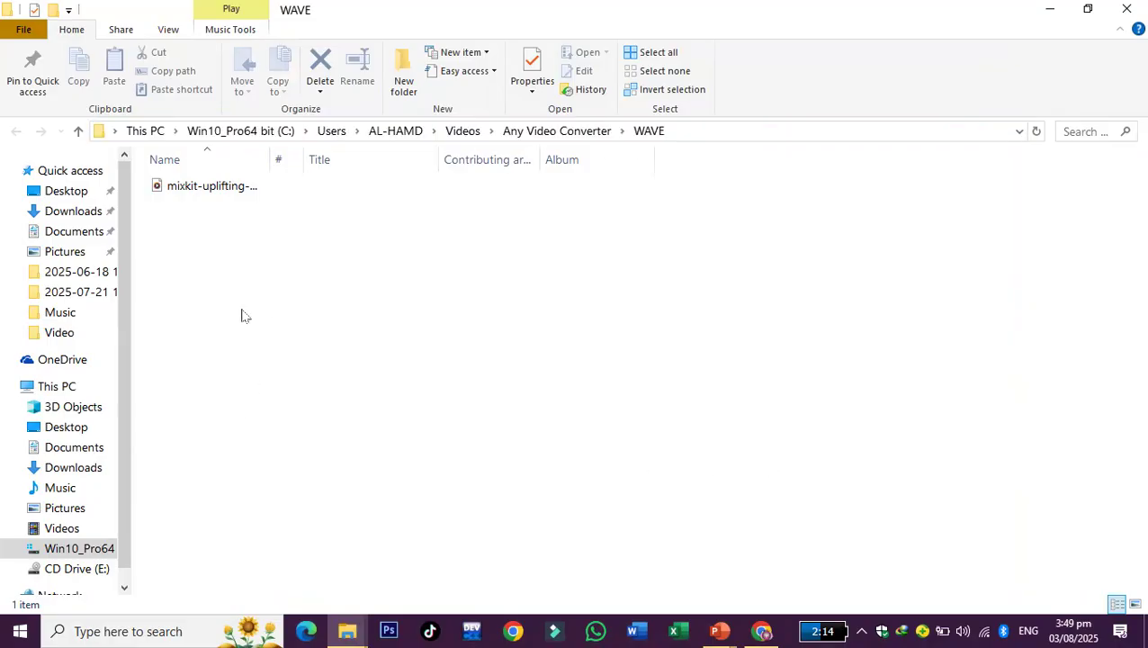
left_click(397, 132)
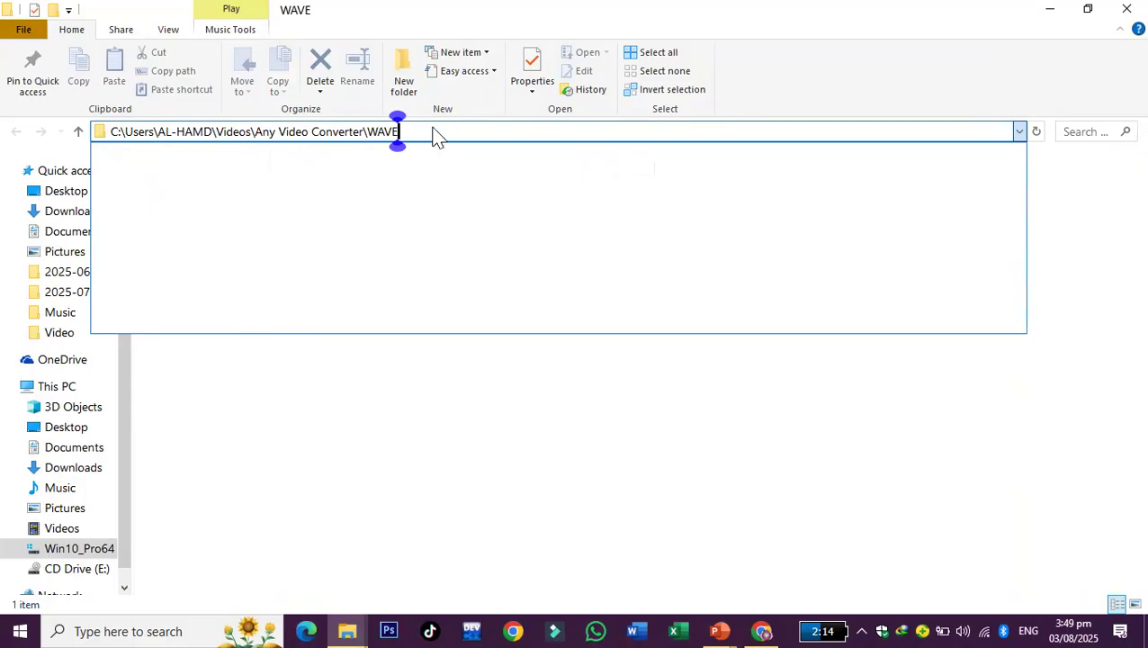
Copy the full path of the WAVE output folder and switch to the Ladies_Only_Digital_Marketing_Course presentation in PowerPoint
left_click_drag(415, 130, 85, 132)
right_click(190, 135)
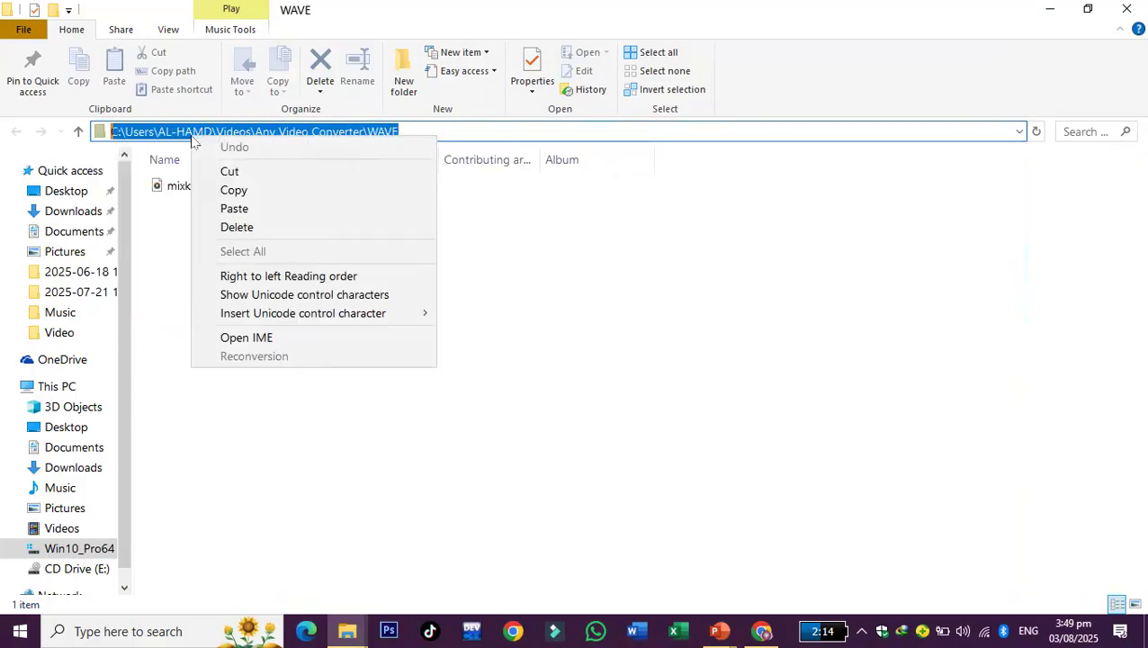
left_click(233, 187)
left_click(595, 346)
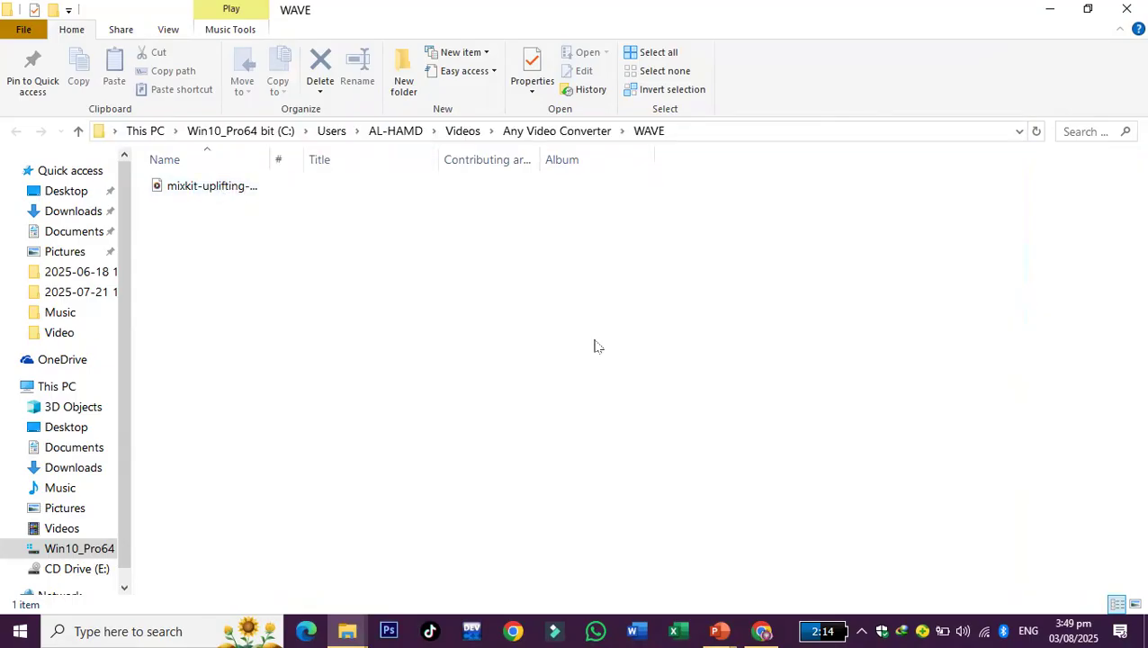
mouse_move(719, 631)
left_click(812, 570)
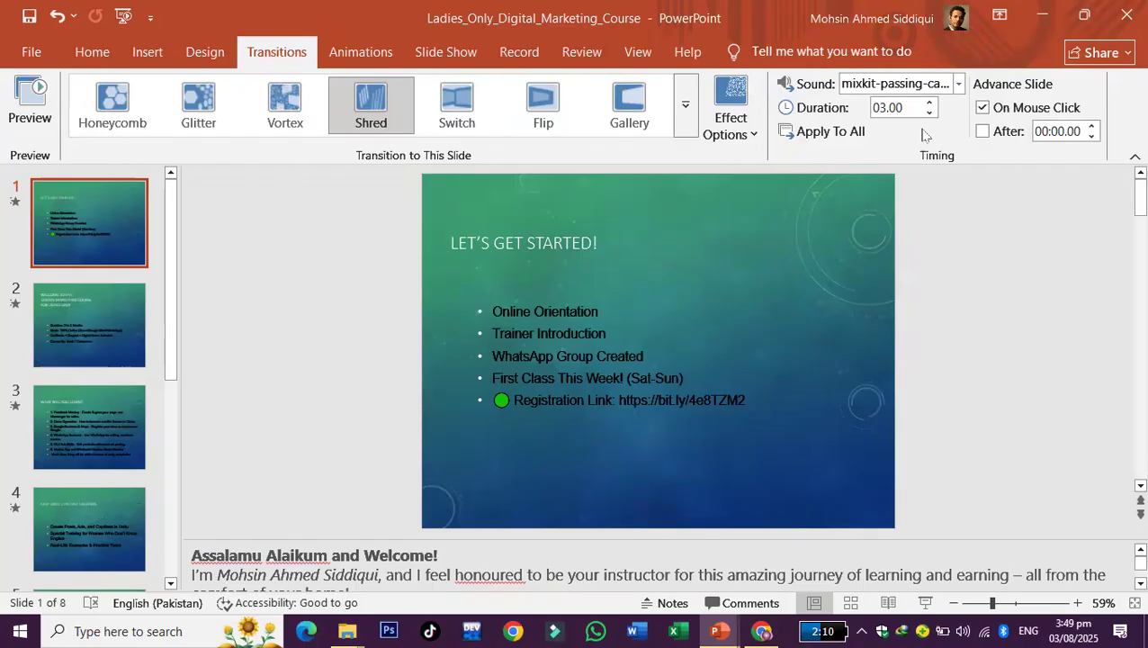
Set slide 1's transition sound to the converted mixkit-uplifting-bass-726.wav, loading it as a custom sound from the copied WAVE folder path
left_click(958, 83)
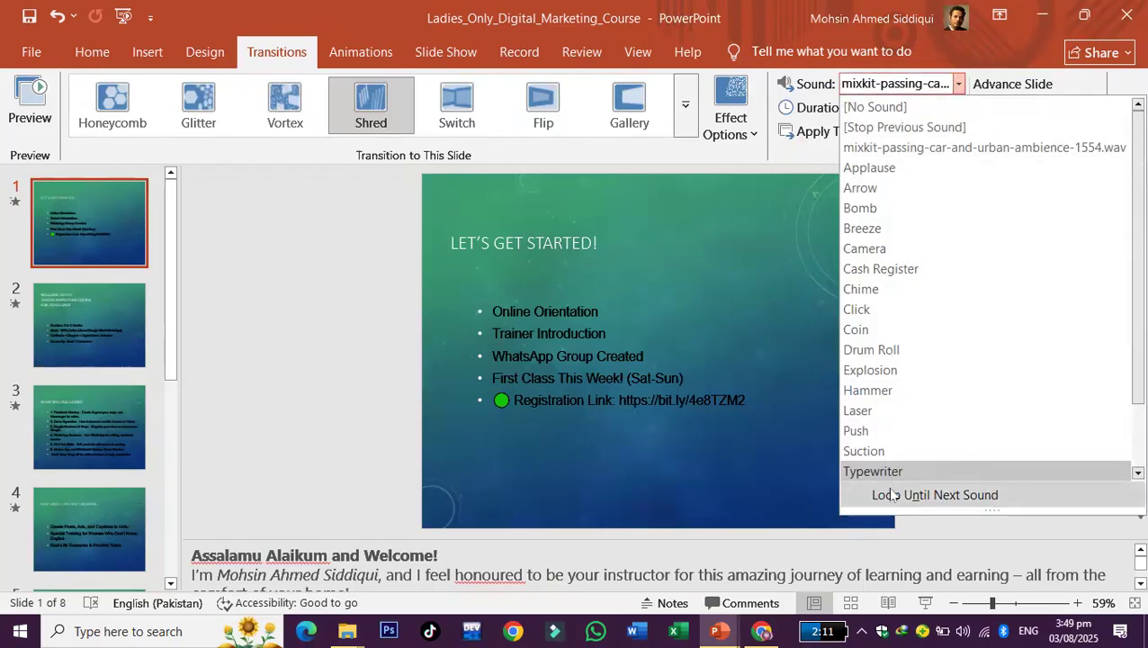
scroll(936, 400, "down", 2)
left_click(882, 471)
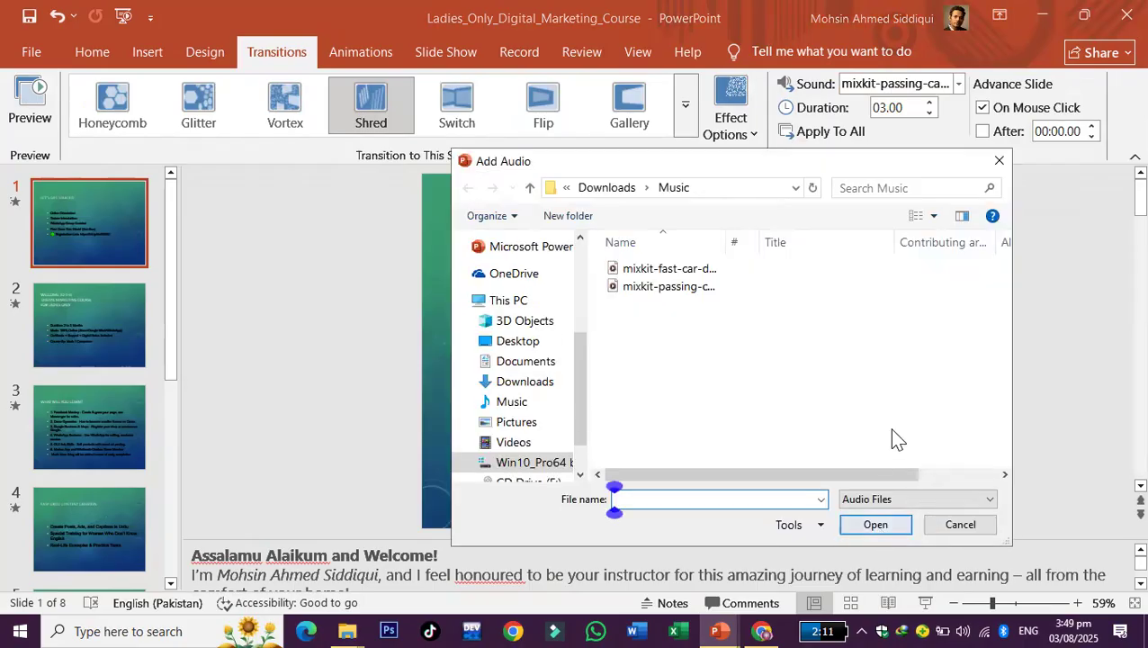
left_click(716, 188)
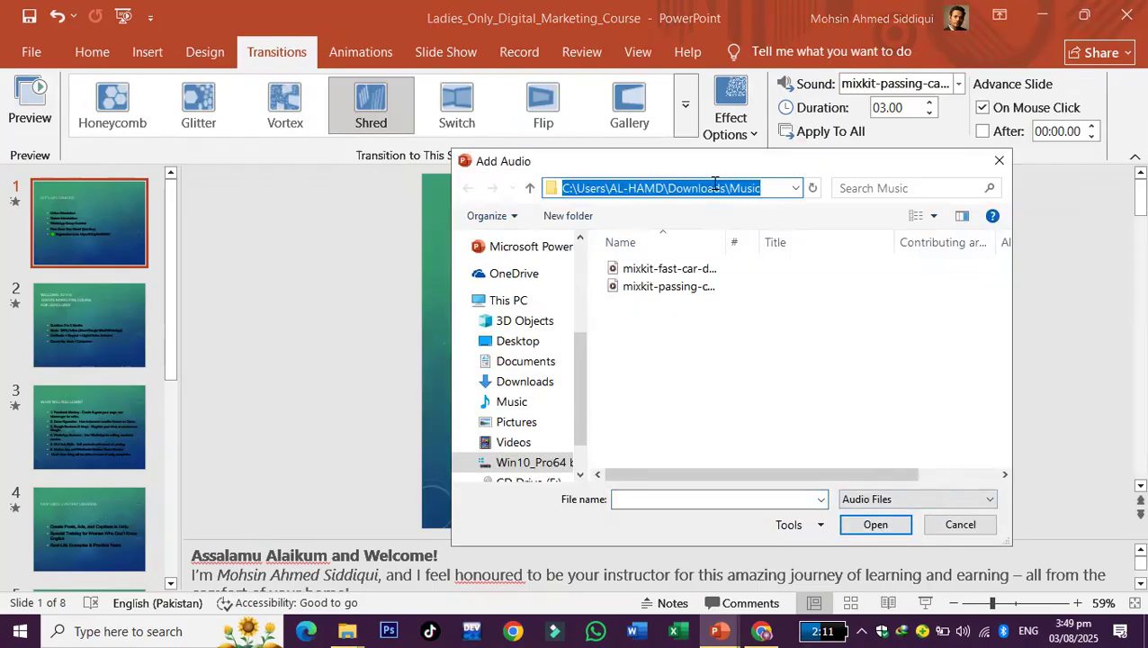
key("ctrl+v")
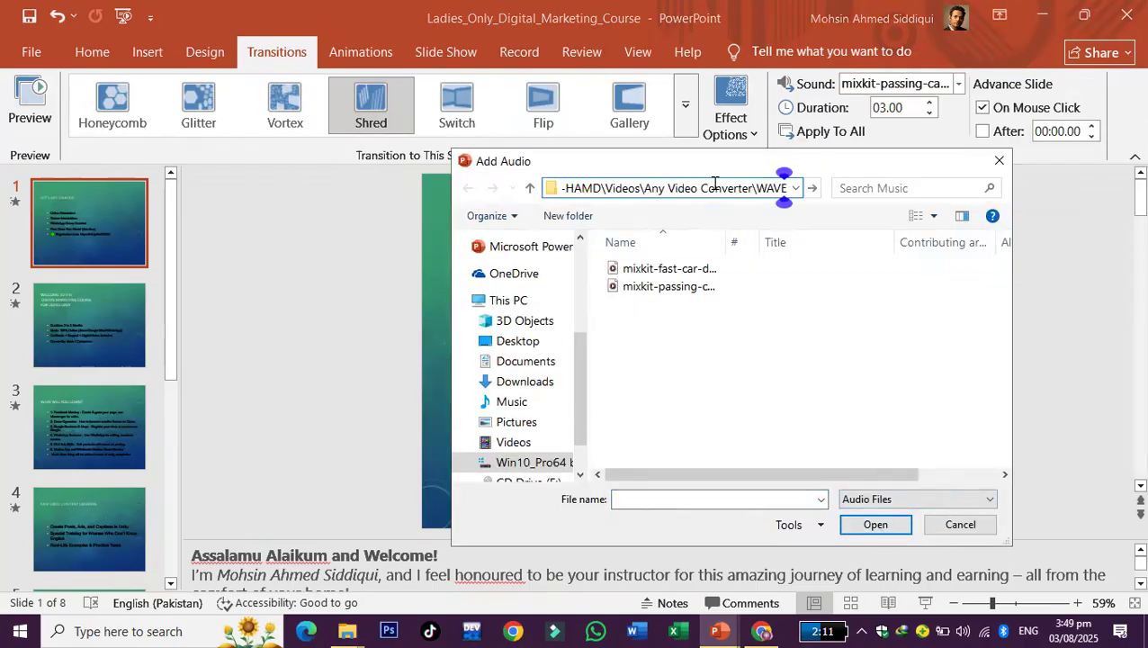
key("Return")
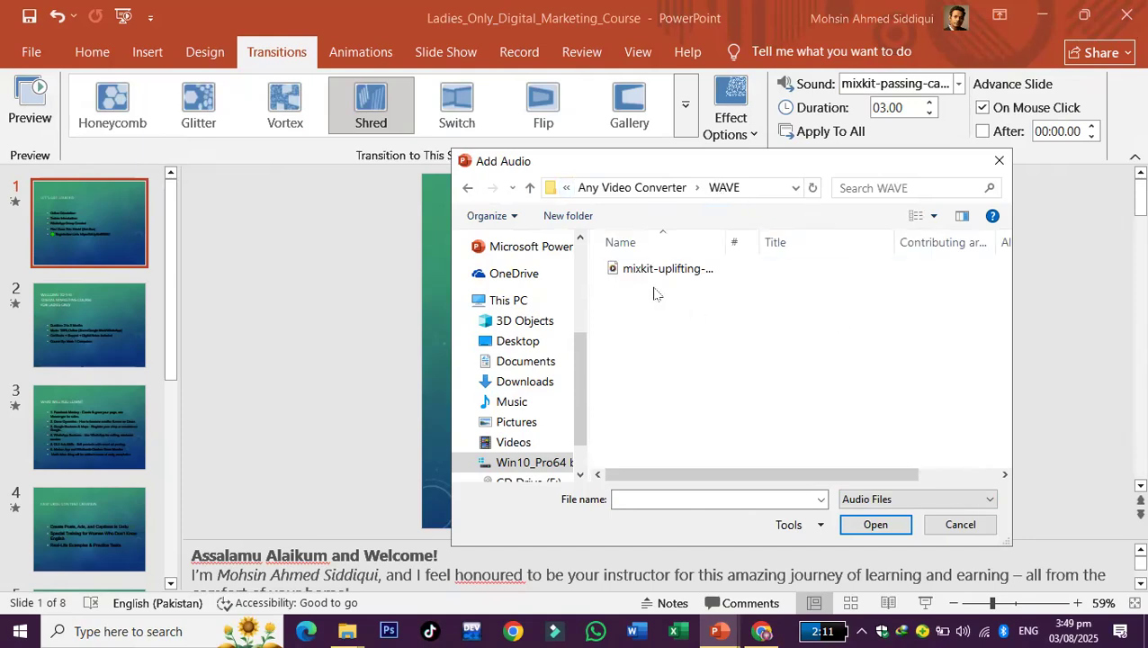
left_click(656, 270)
left_click(885, 526)
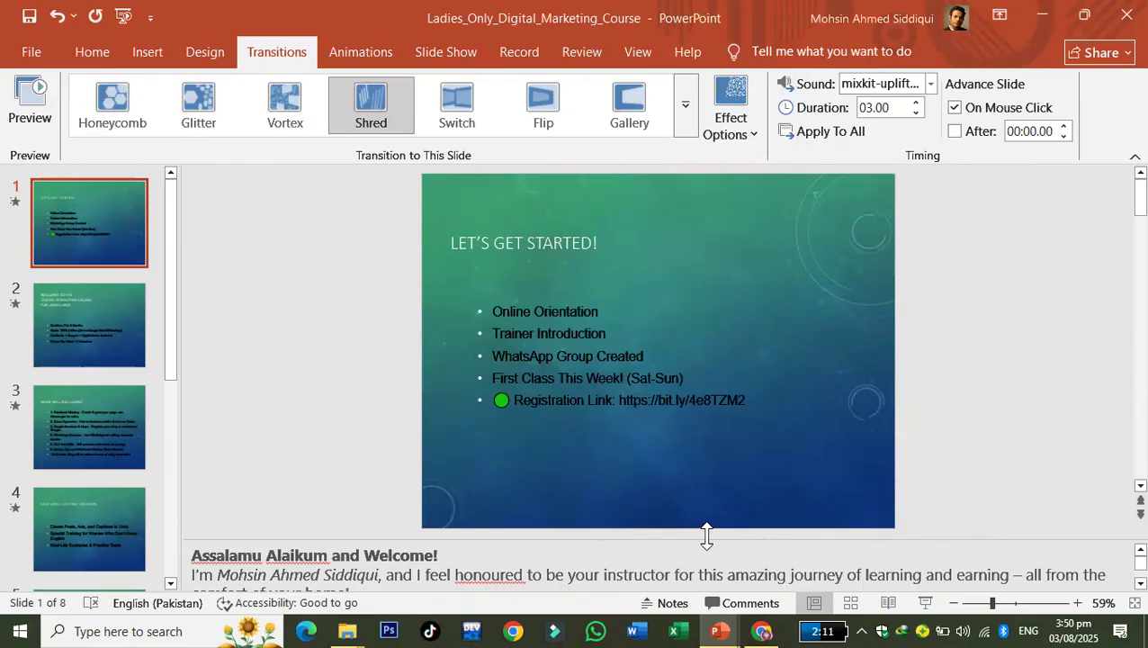
Preview slide 1's transition with its new sound and check the list of available transition sounds
left_click(16, 101)
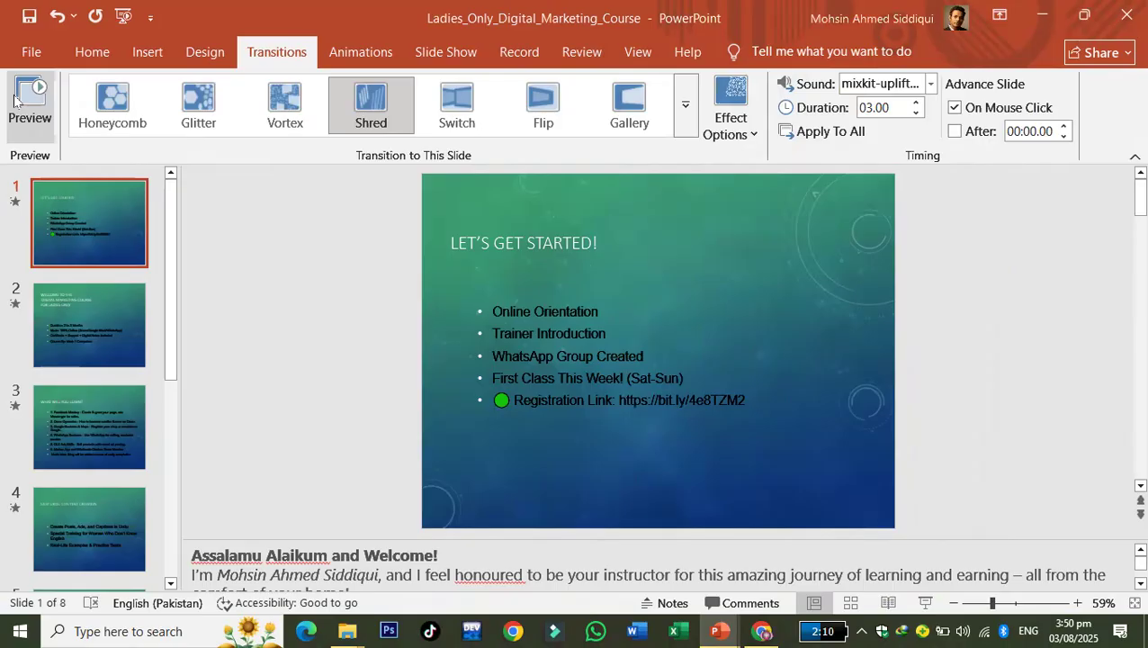
left_click(15, 99)
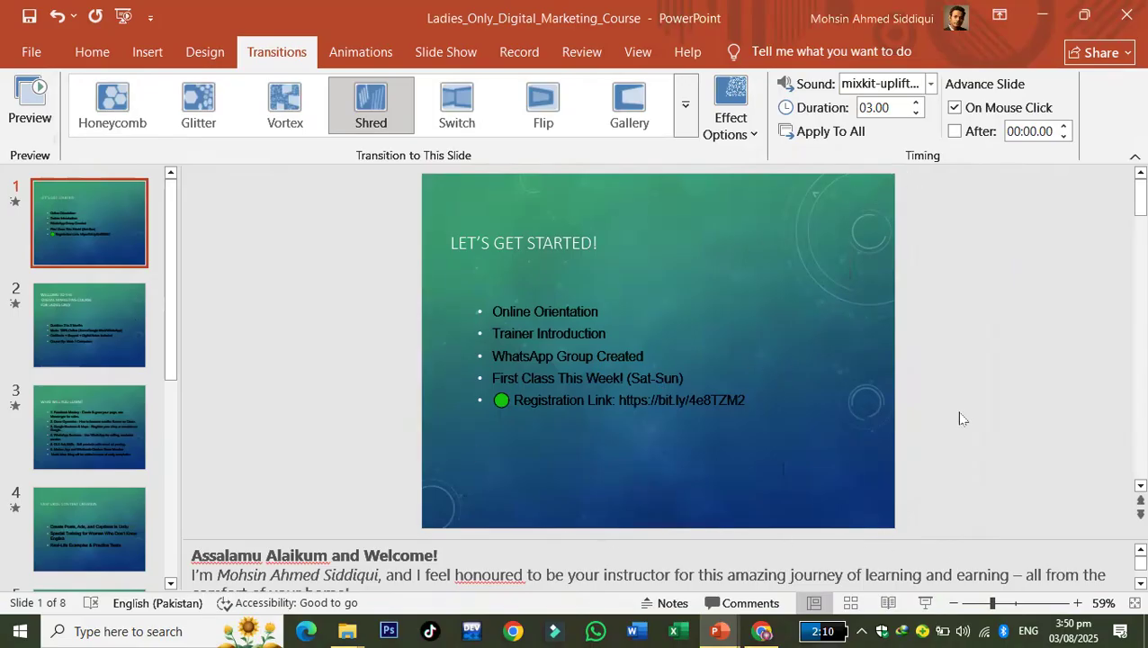
left_click(929, 90)
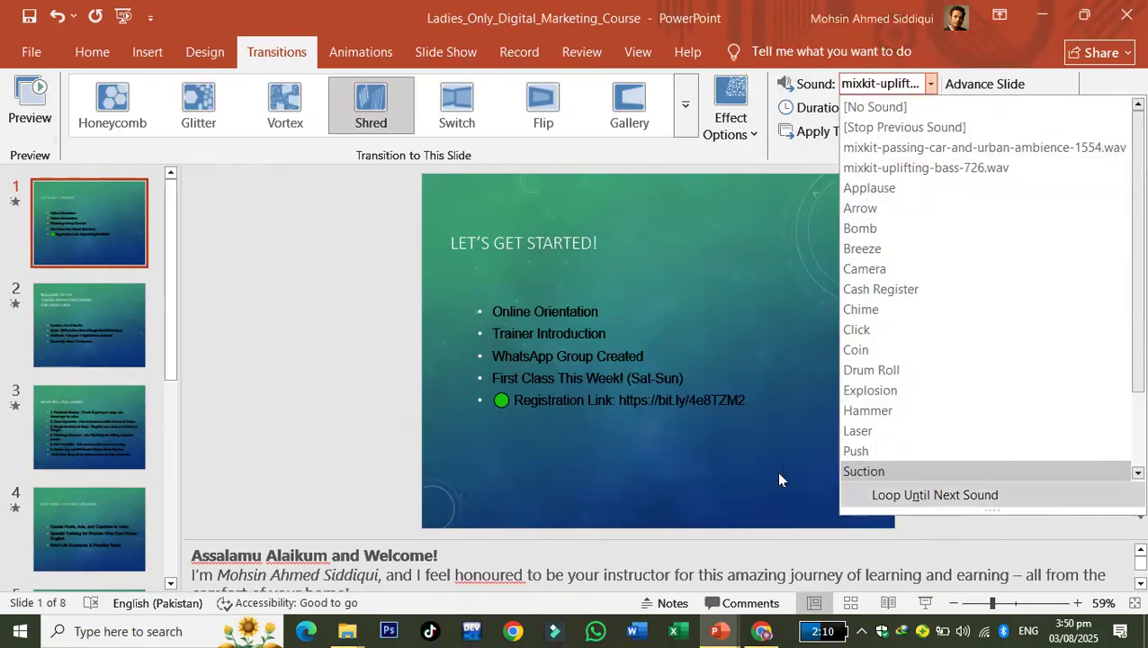
left_click(318, 333)
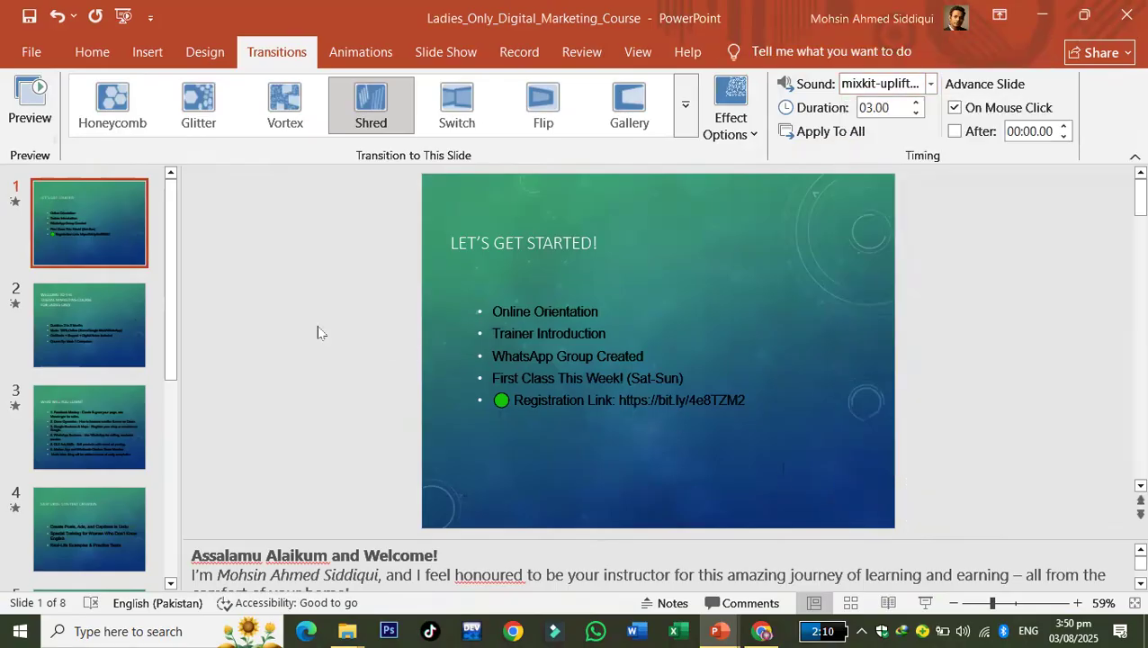
left_click(760, 630)
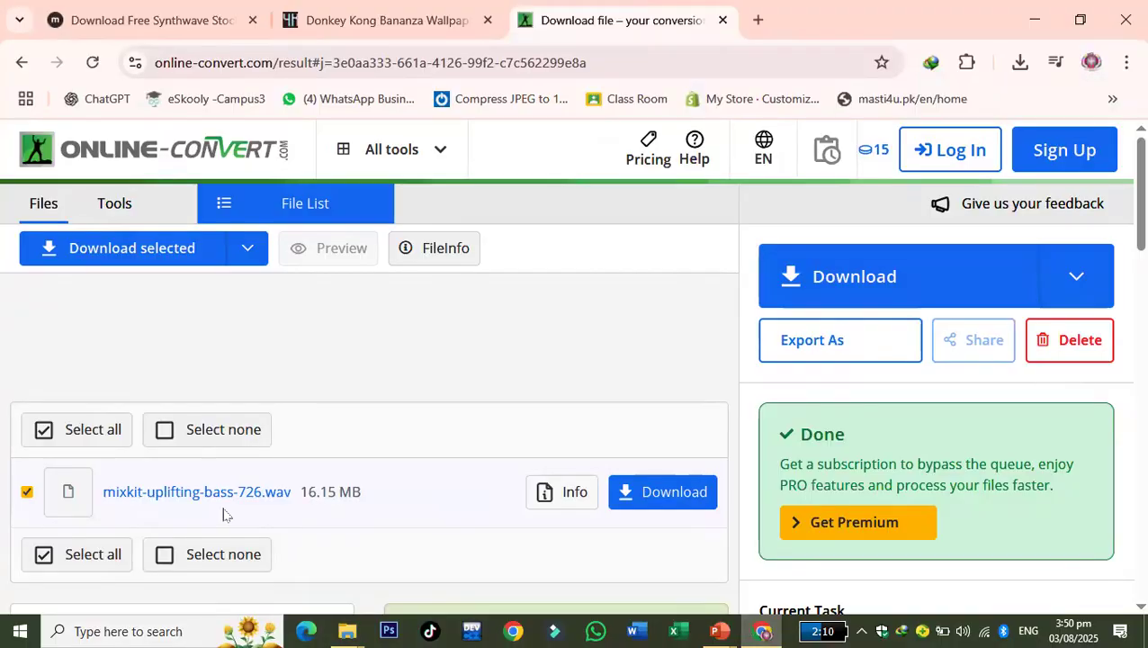
left_click(656, 506)
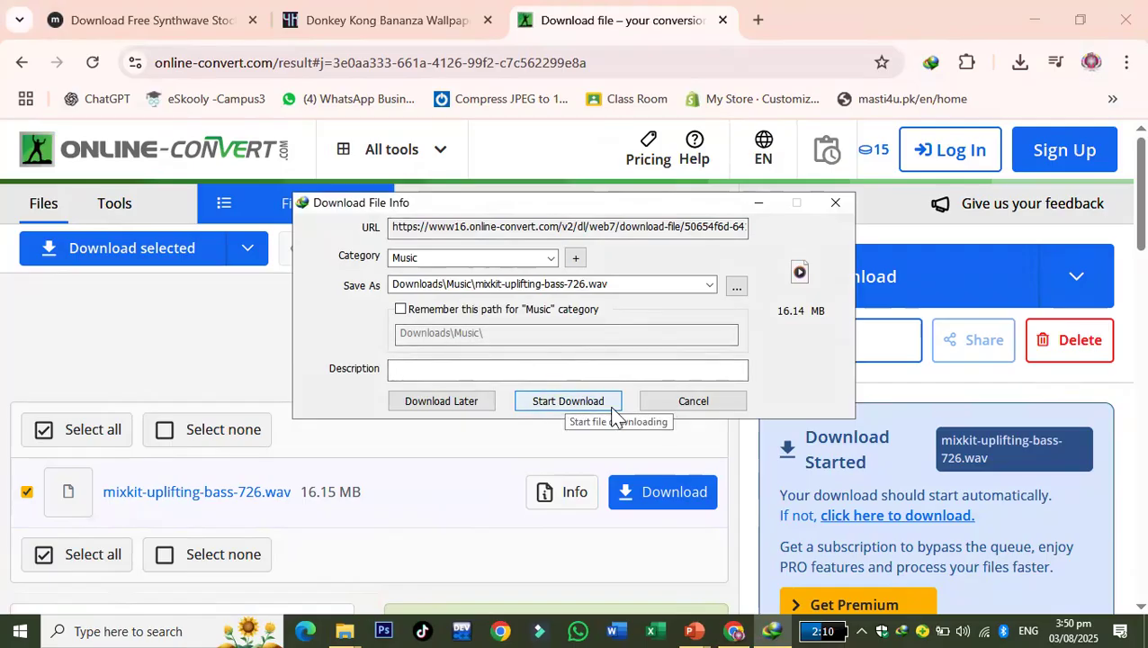
left_click(694, 405)
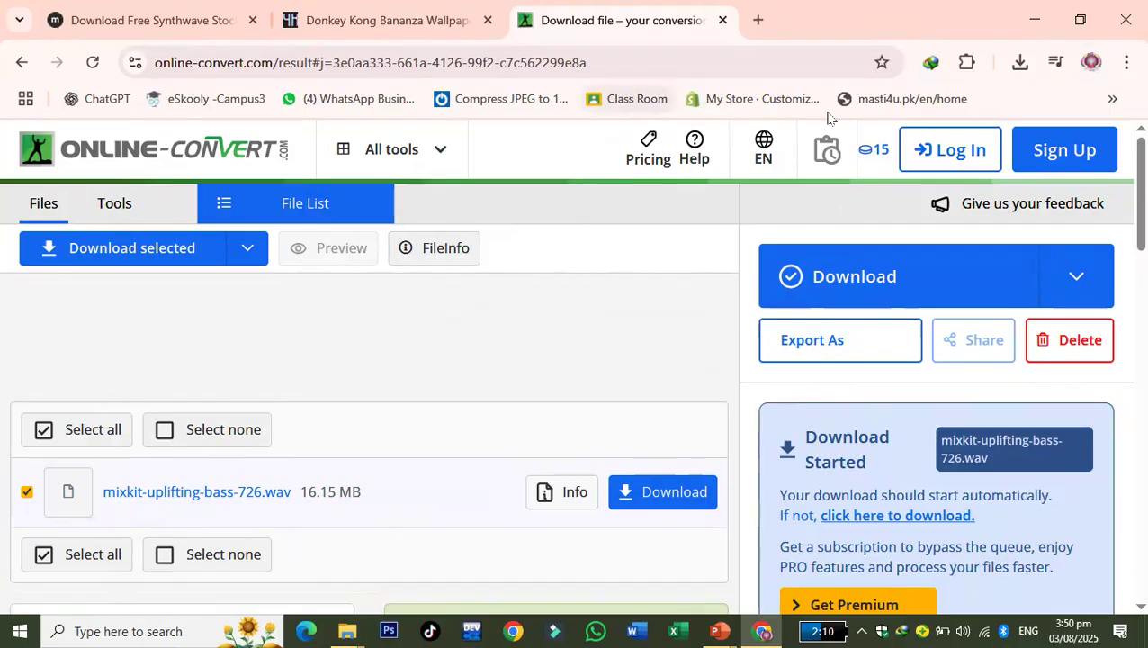
left_click(1035, 19)
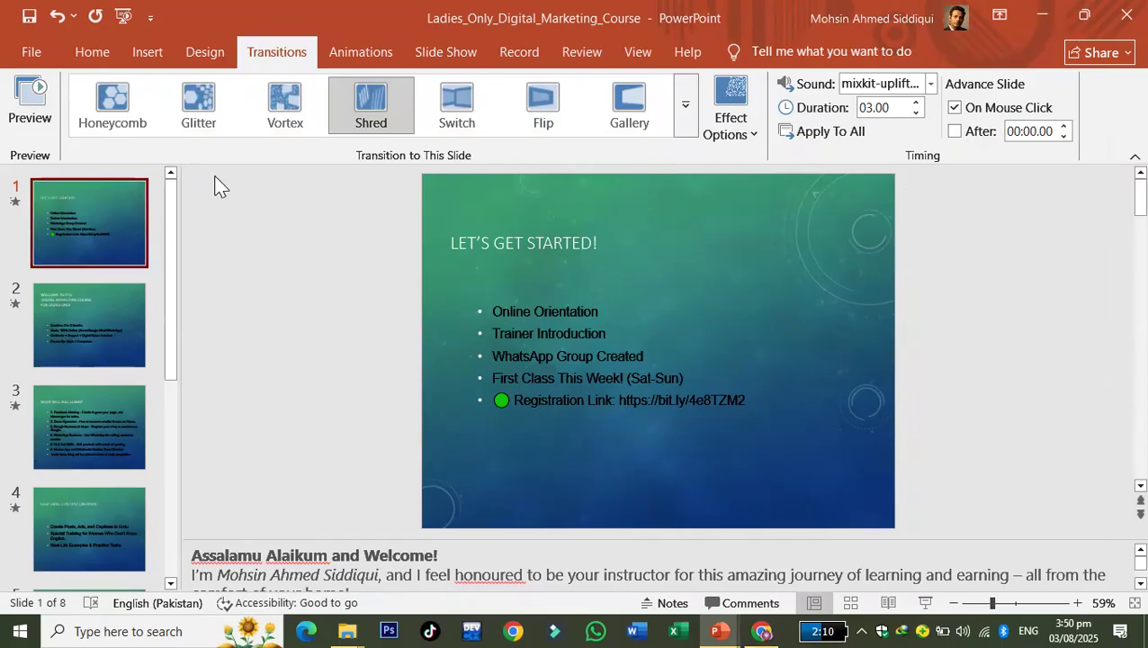
Apply the Honeycomb transition to slide 1 and set its duration to 05.00
left_click(108, 112)
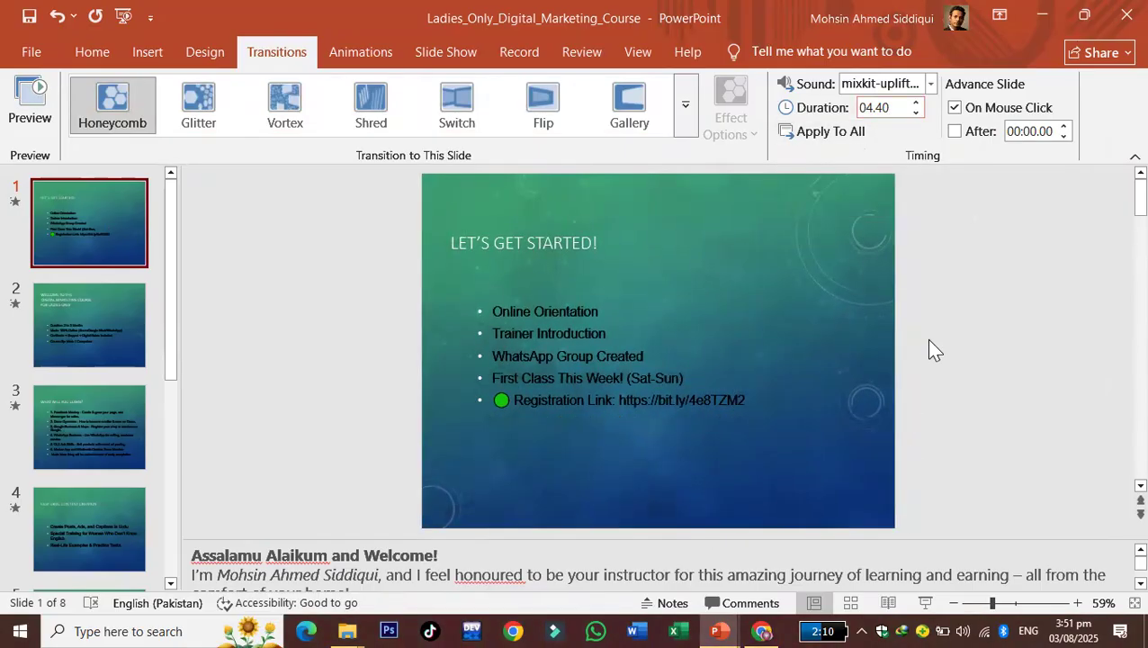
left_click(916, 103)
left_click(916, 103)
left_click(916, 103)
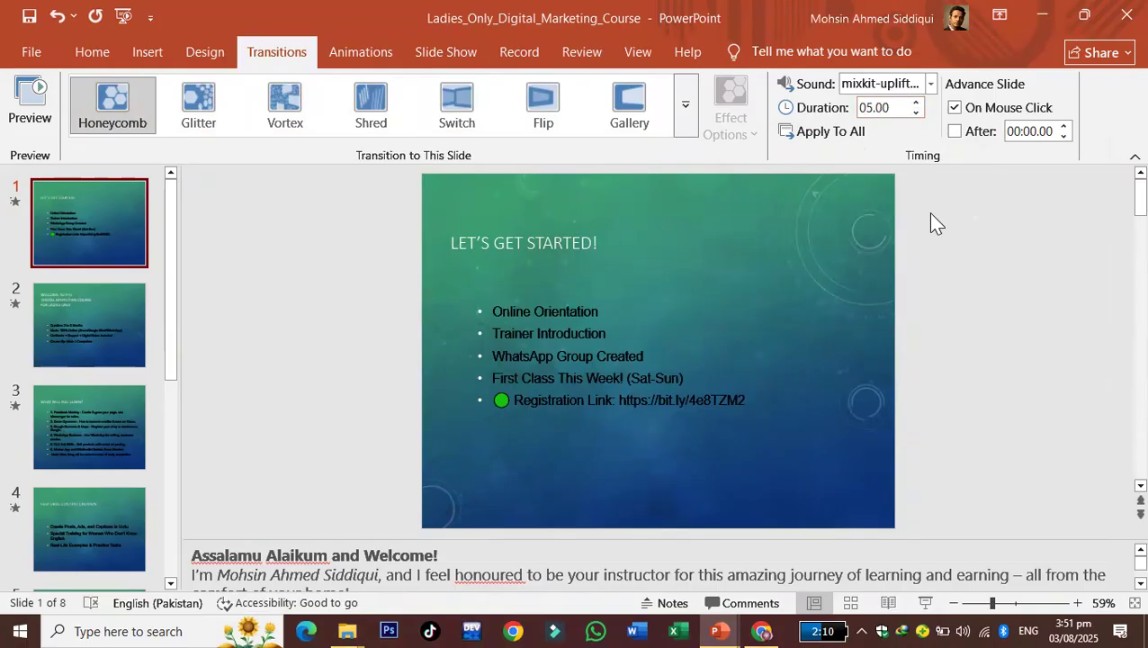